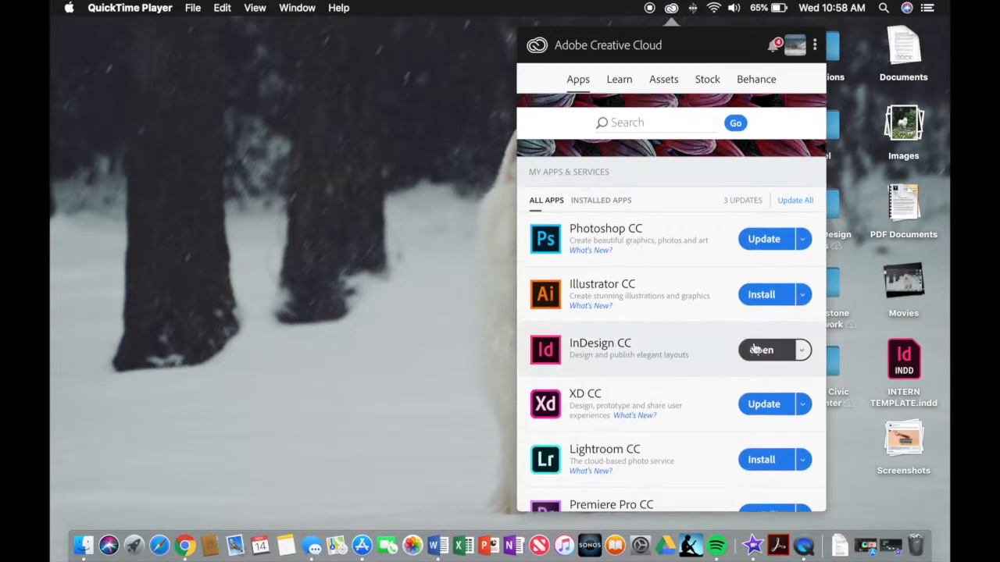
- Launch InDesign CC 2019 from Creative Cloud and wait for its Home screen
left_click(758, 350)
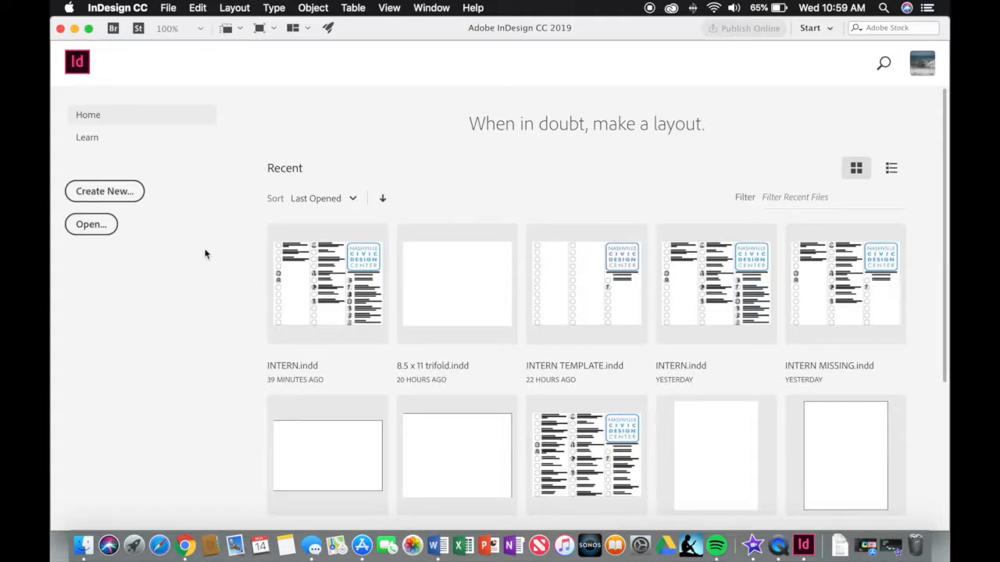
- Create a new document from the Home screen and name it Brochure_Template
left_click(102, 191)
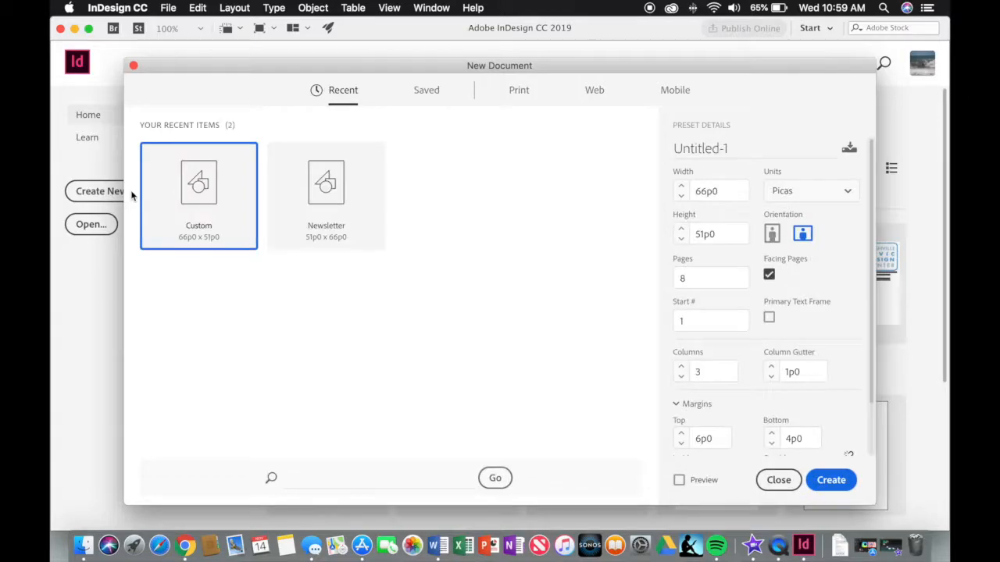
left_click(728, 149)
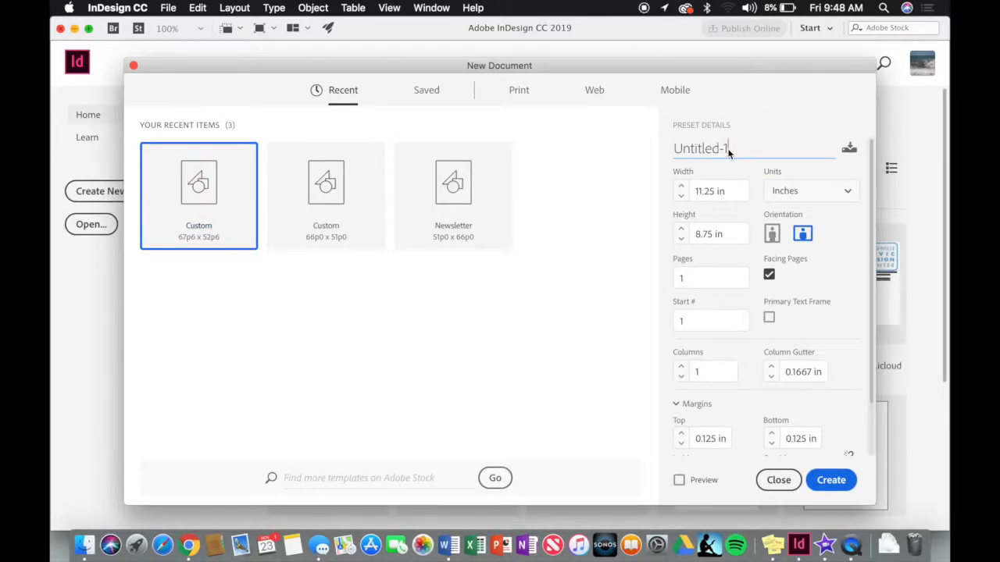
left_click_drag(727, 149, 654, 151)
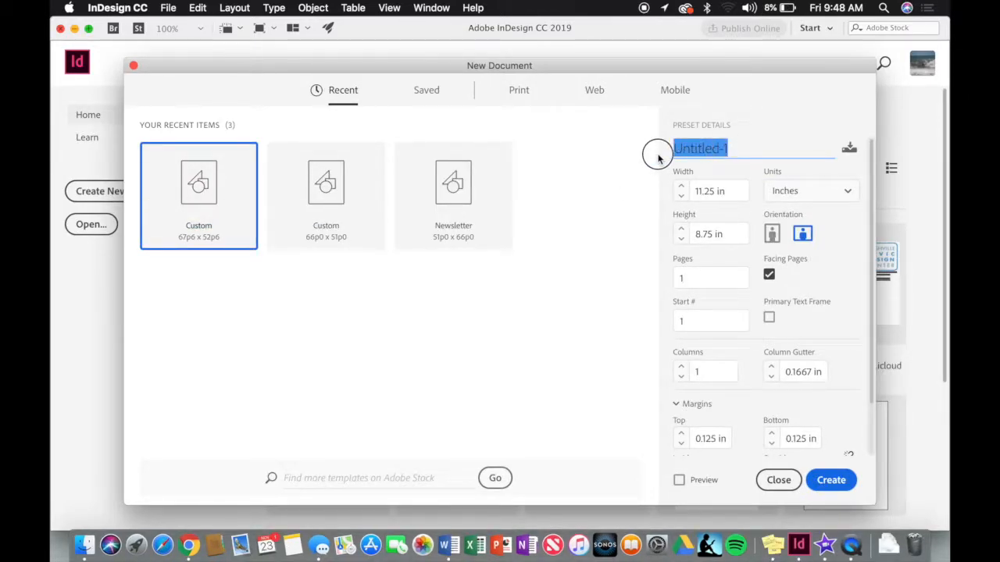
type("Broch")
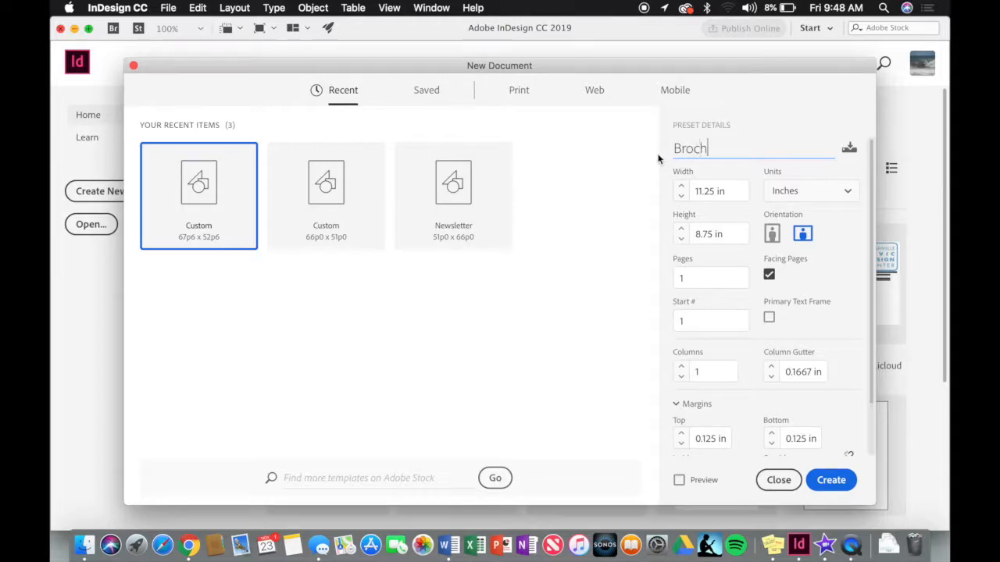
type("ure_Templac")
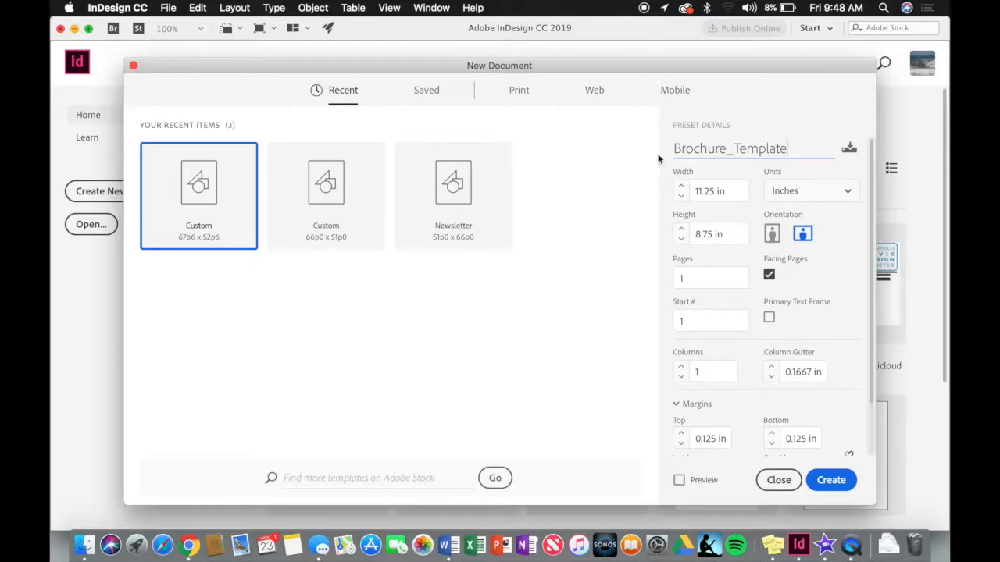
- Create a single landscape 11.25 × 8.75 in page with 3 columns and 0.125 in margins
triple_click(713, 192)
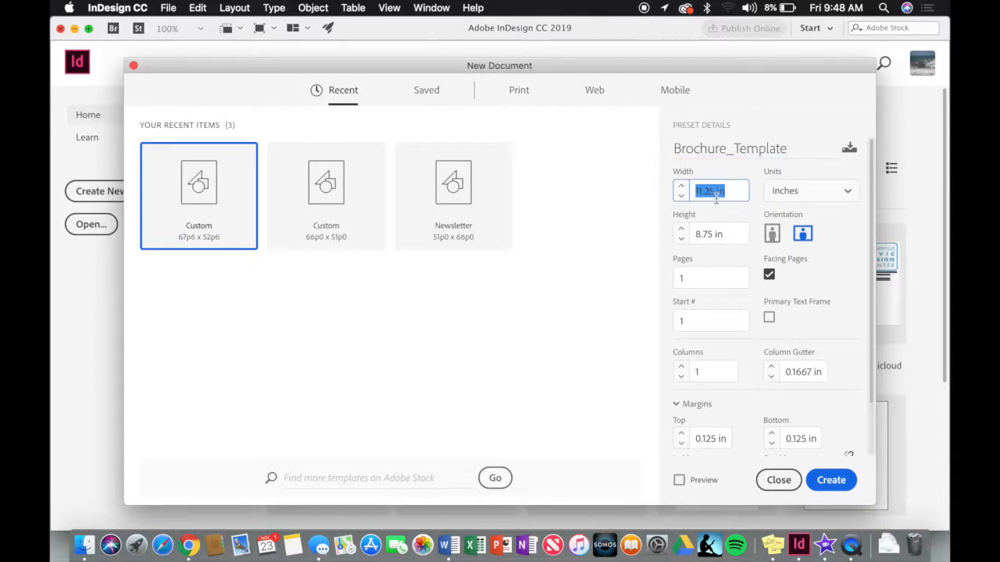
left_click(728, 244)
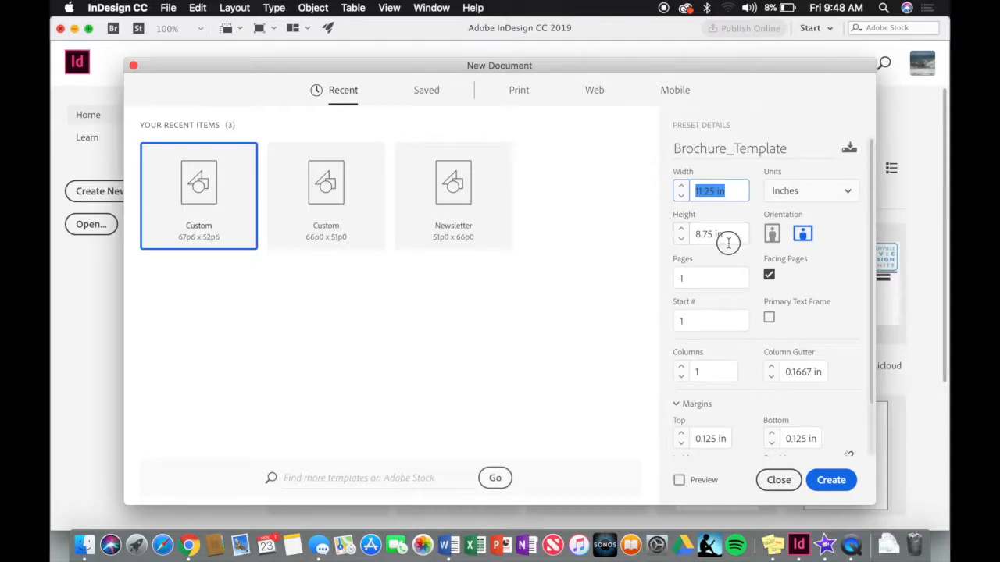
left_click(814, 242)
left_click(720, 278)
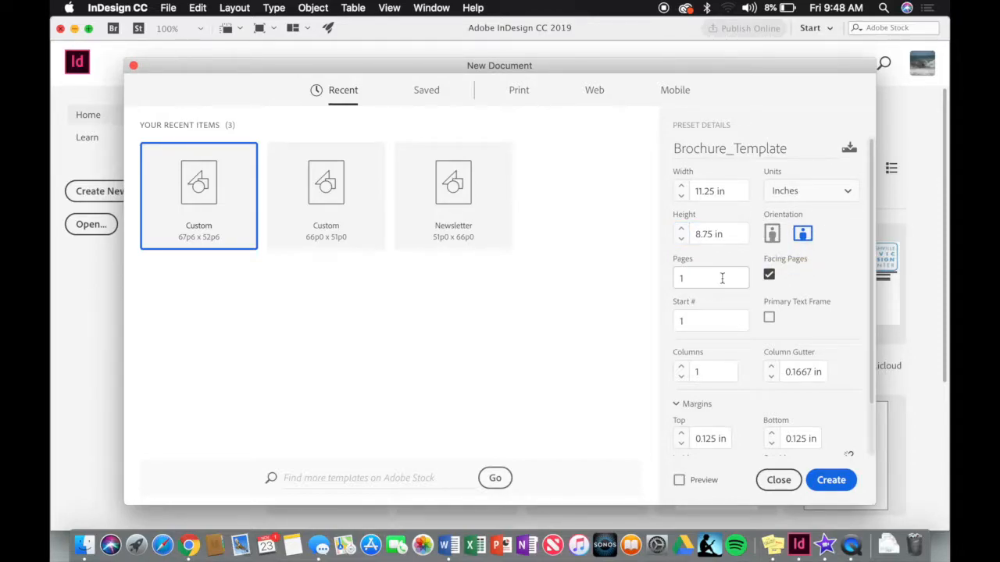
left_click(723, 371)
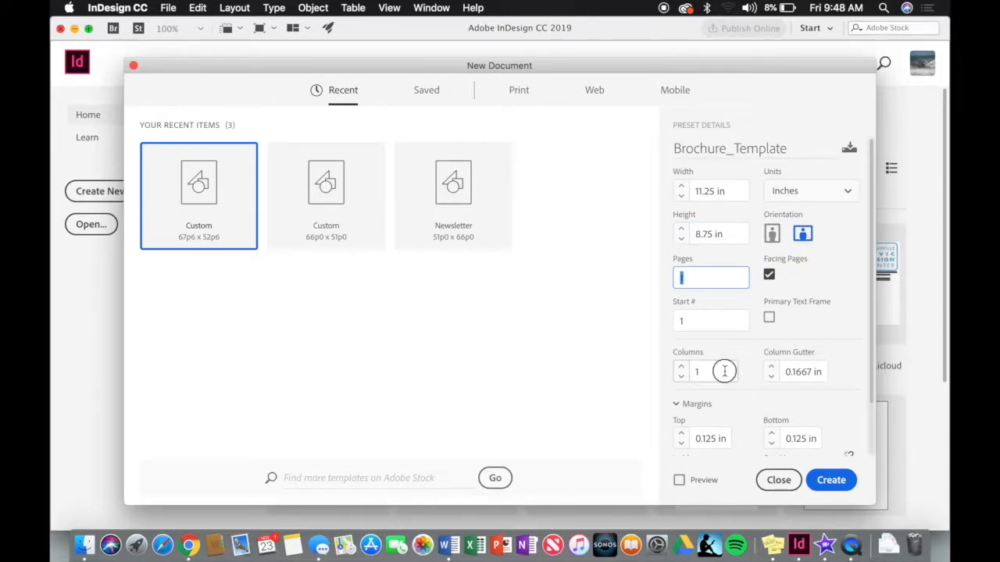
type("3")
scroll(741, 391, "down", 3)
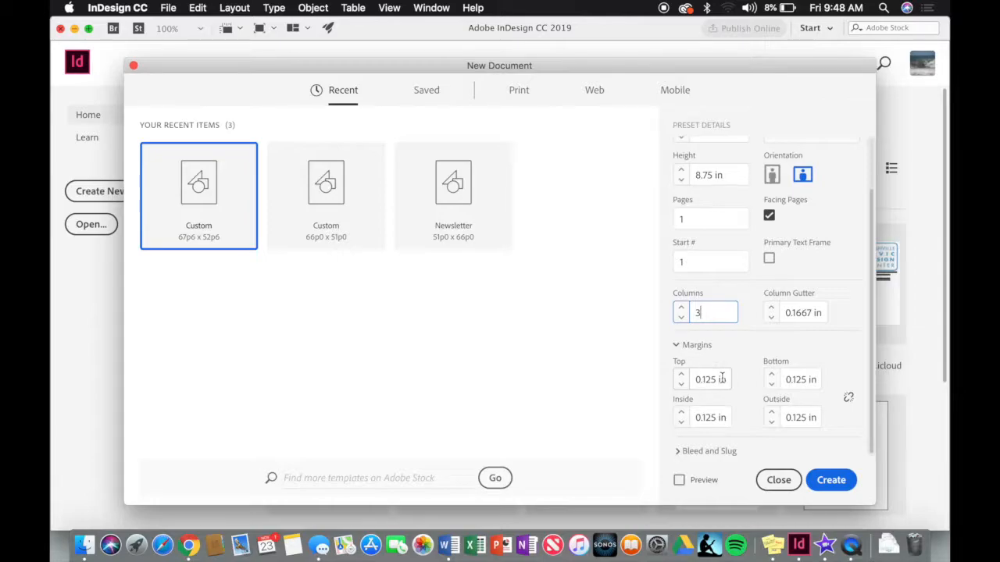
left_click(722, 379)
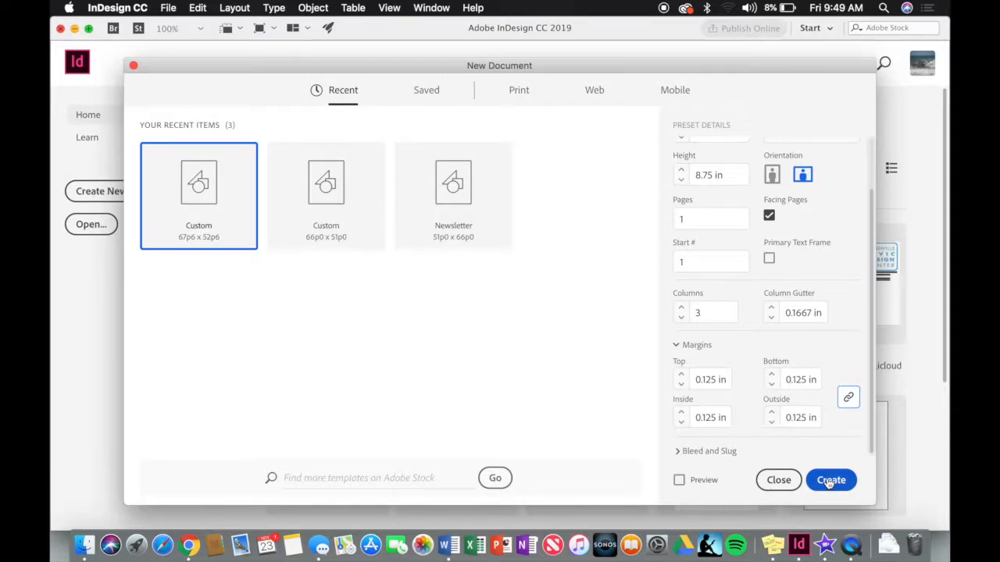
left_click(829, 482)
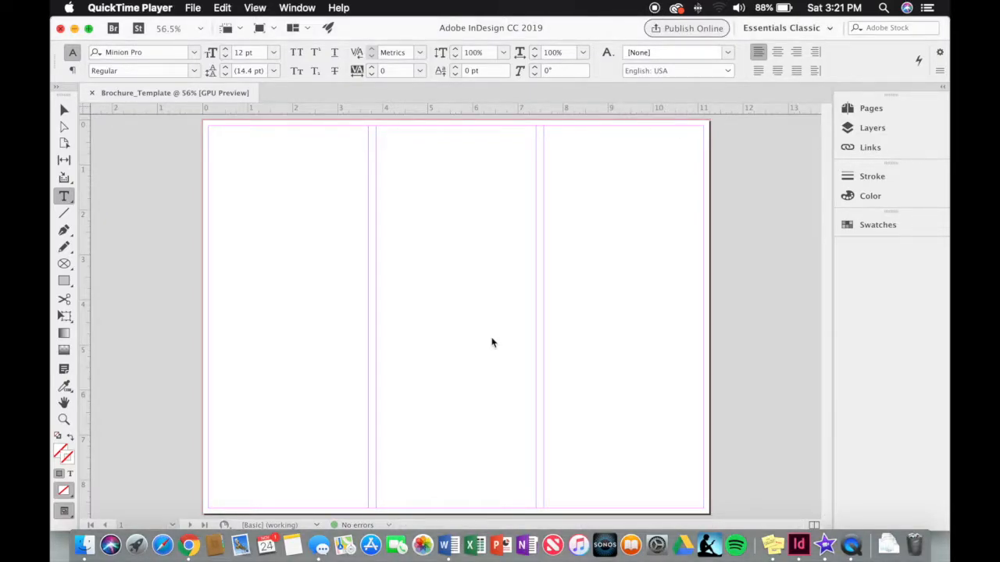
- Add 12 row guides with a 0.1667 in gutter, fitted to the margins, via Layout > Create Guides
left_click(335, 211)
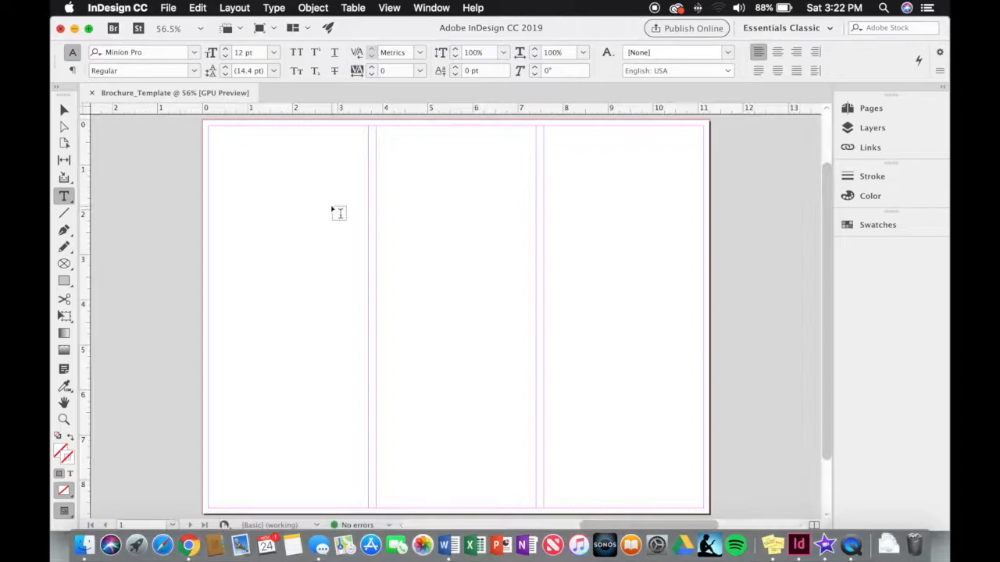
left_click(244, 11)
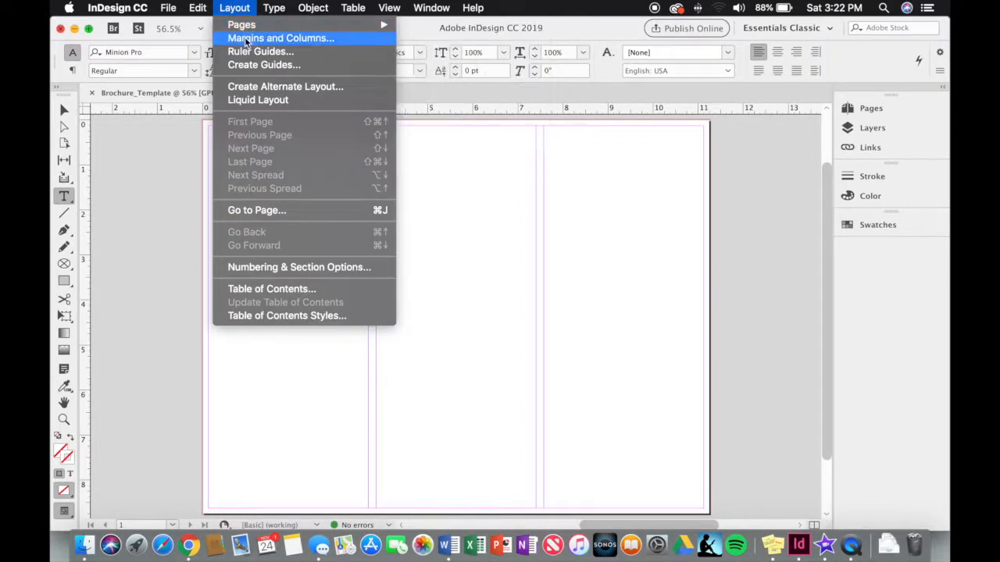
left_click(311, 65)
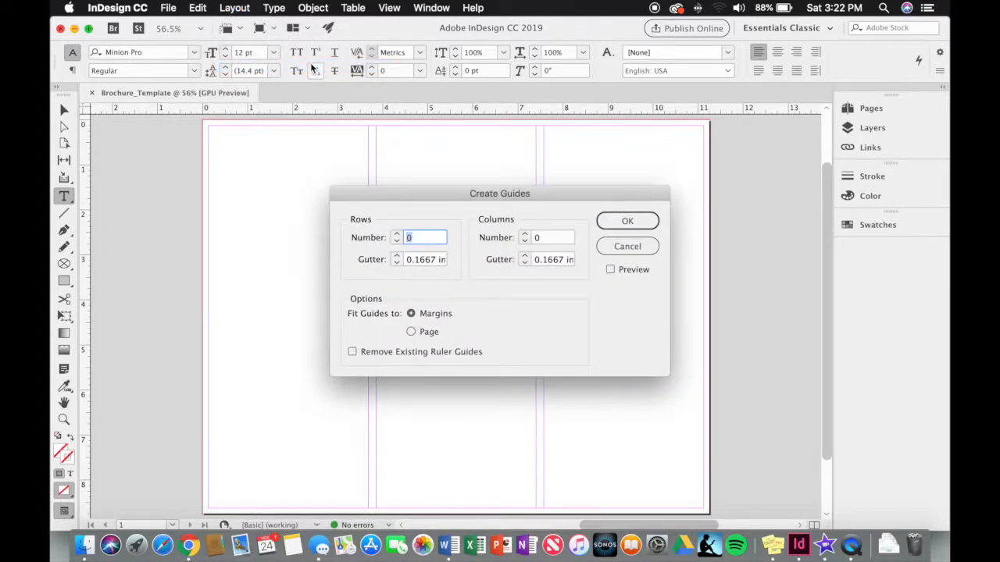
left_click(397, 235)
left_click(397, 236)
left_click(397, 236)
left_click(397, 236)
left_click(397, 236)
left_click(613, 224)
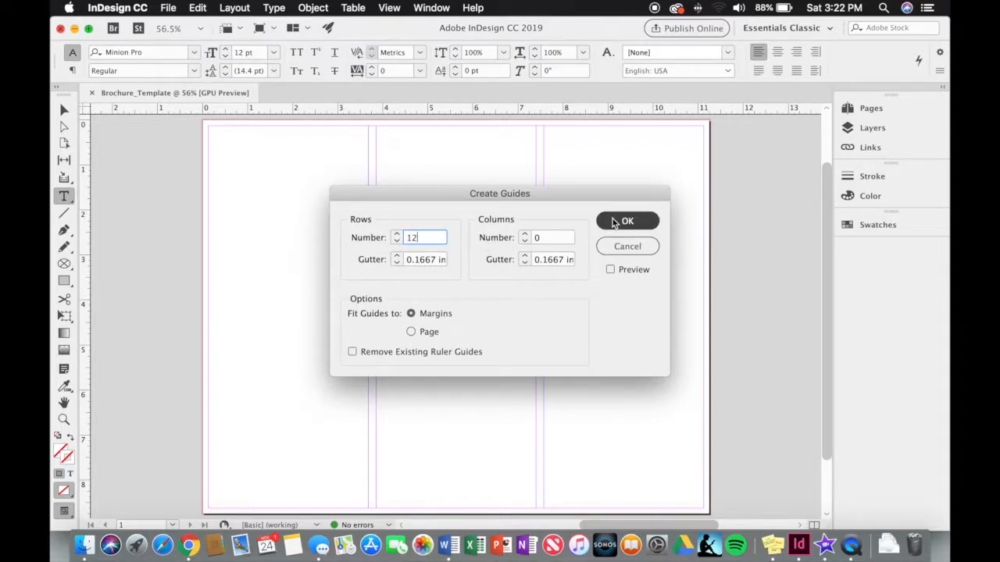
left_click(417, 313)
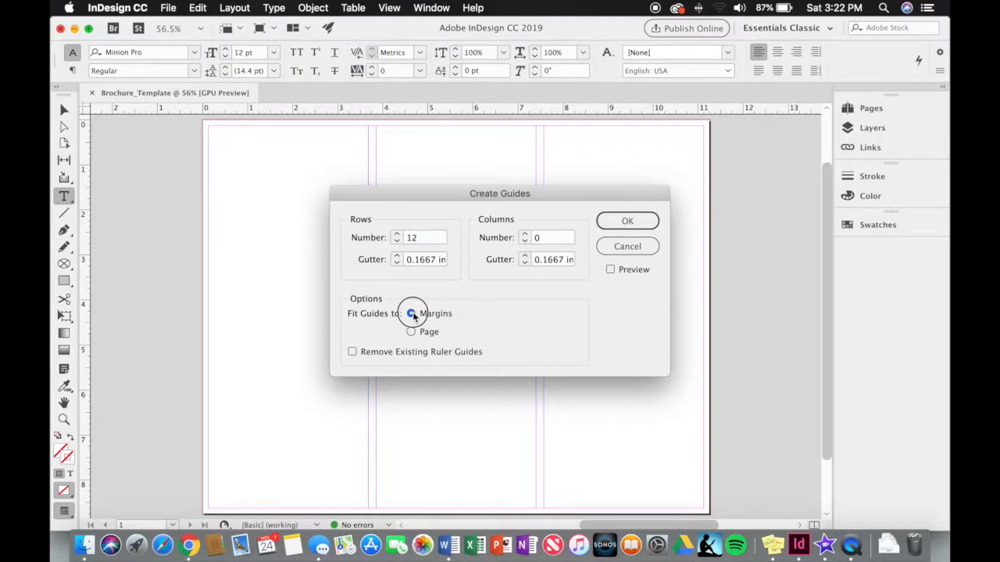
left_click(625, 223)
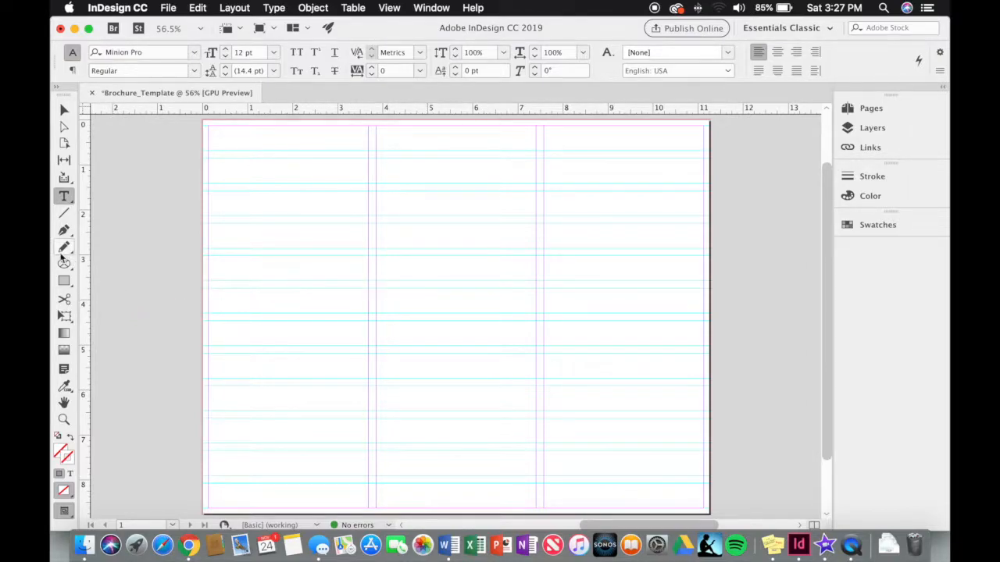
- Draw a 3.5556 × 2.7222 in rectangle frame across the top of the right column
left_click_drag(68, 270, 89, 279)
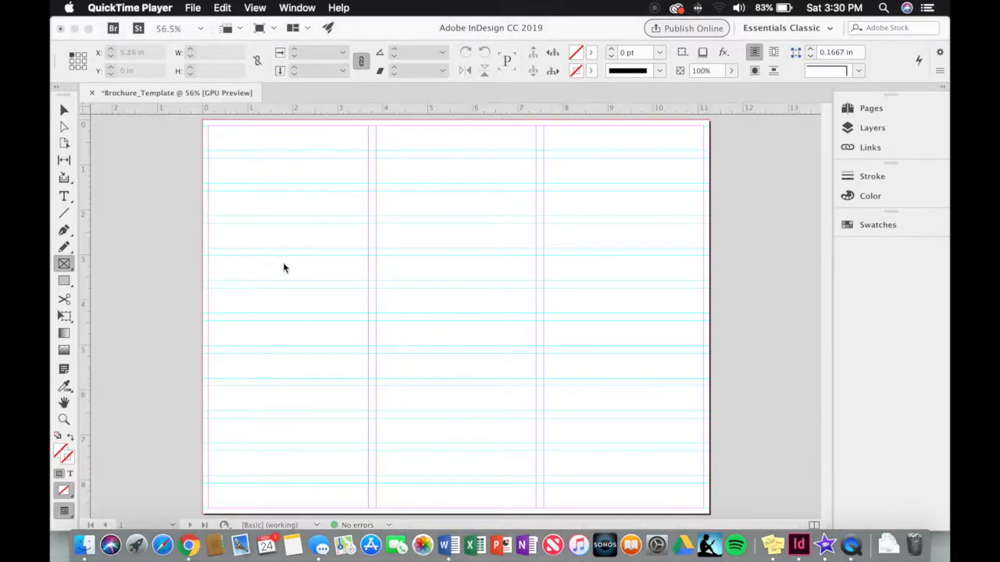
left_click(84, 261)
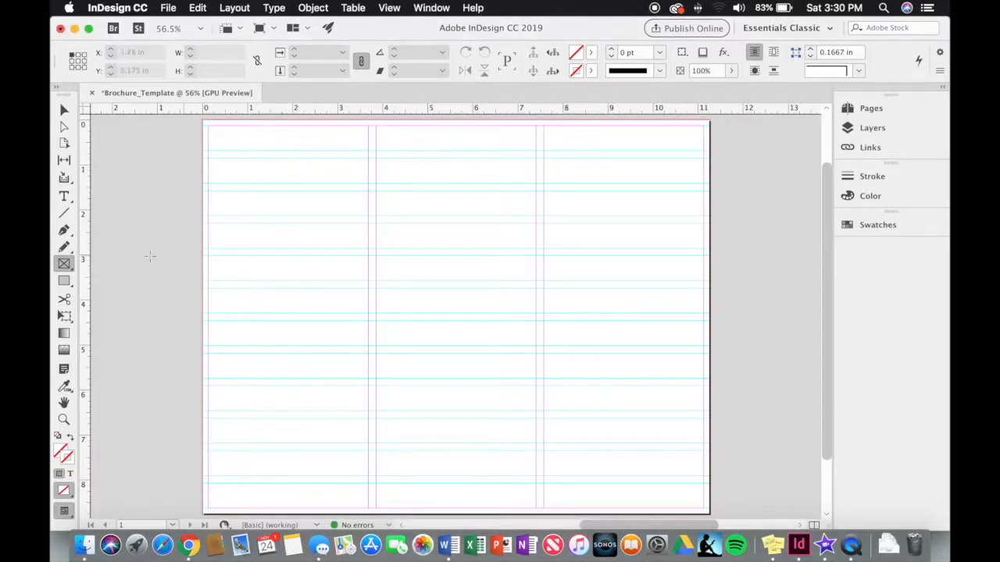
left_click_drag(69, 264, 82, 279)
left_click_drag(544, 127, 704, 250)
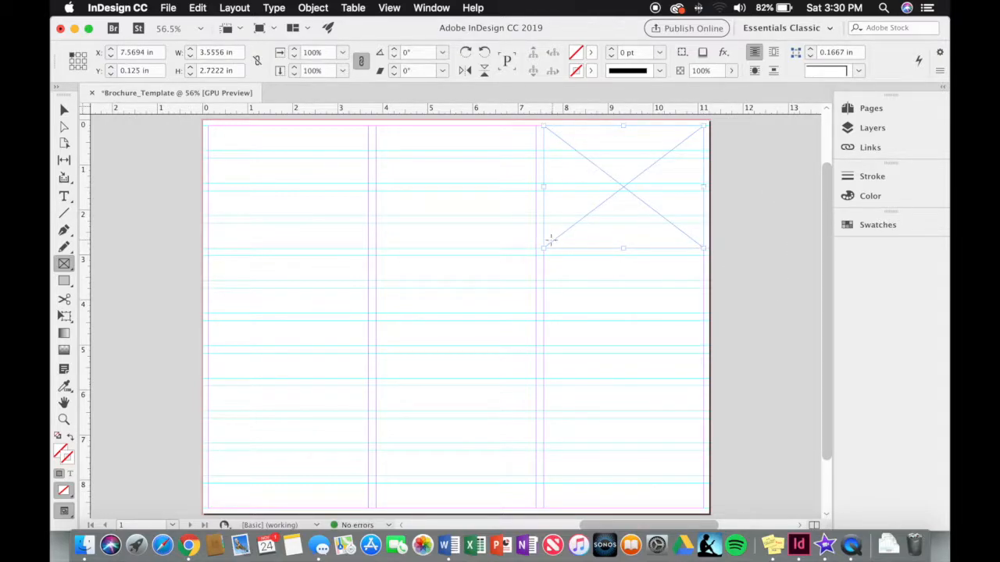
left_click(64, 110)
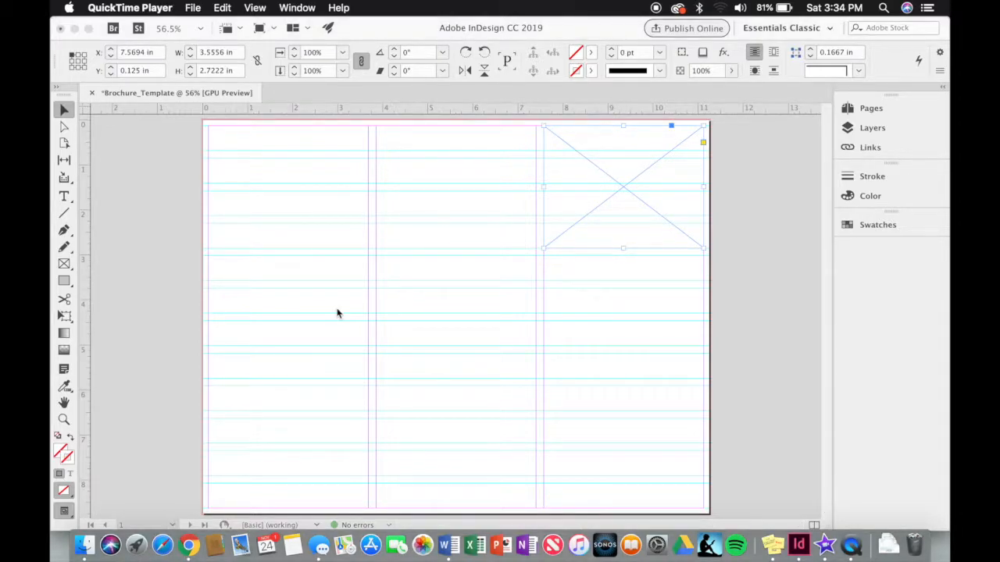
left_click(337, 314)
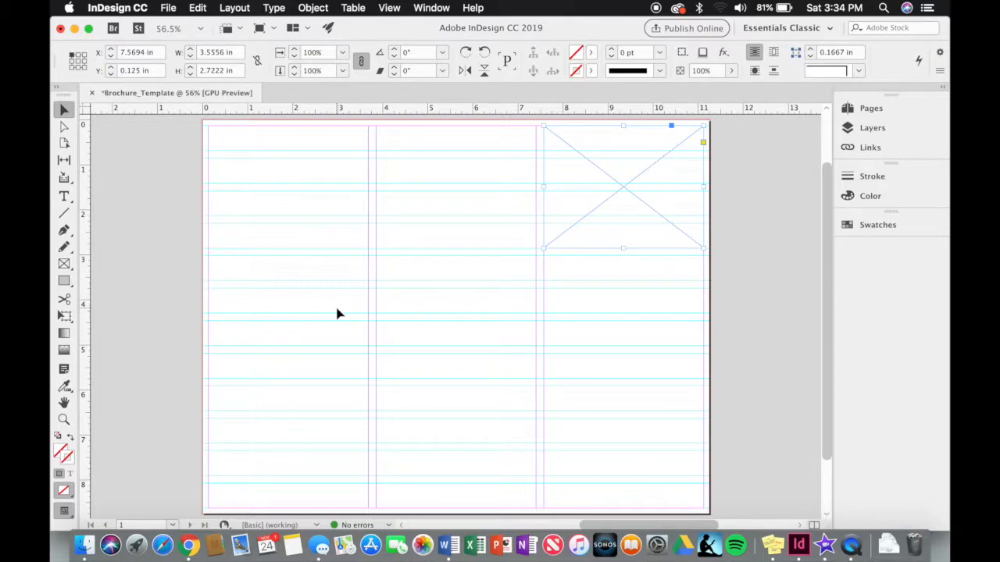
left_click(65, 111)
- Place NCDC Logo2014 blue.jpg into the top-right frame with File > Place
left_click(175, 6)
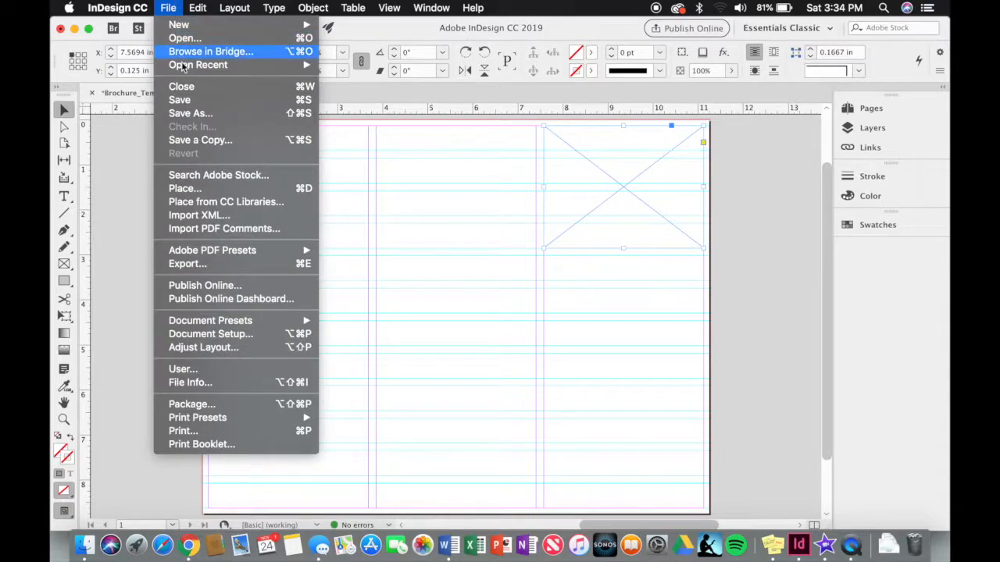
left_click(208, 189)
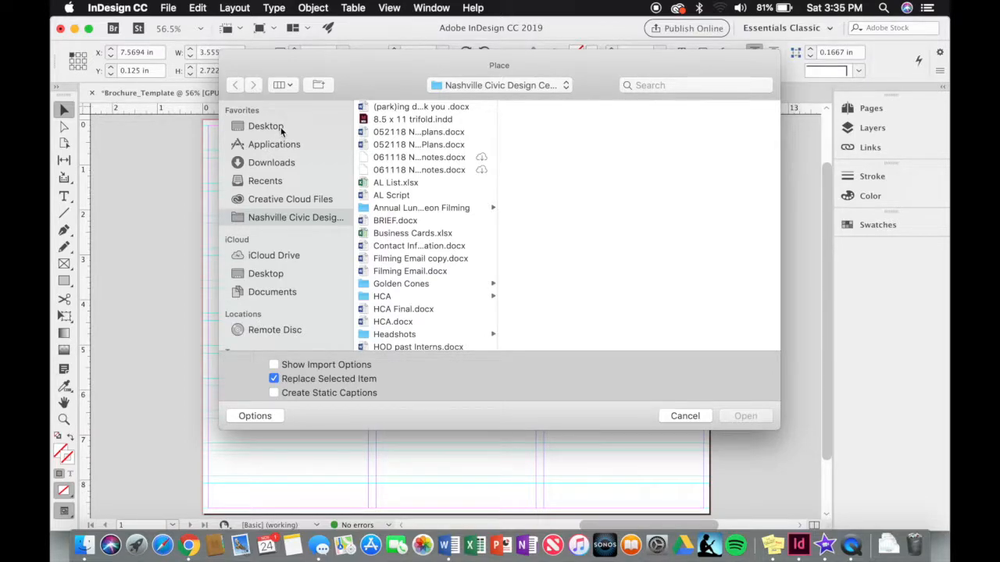
scroll(406, 235, "down", 5)
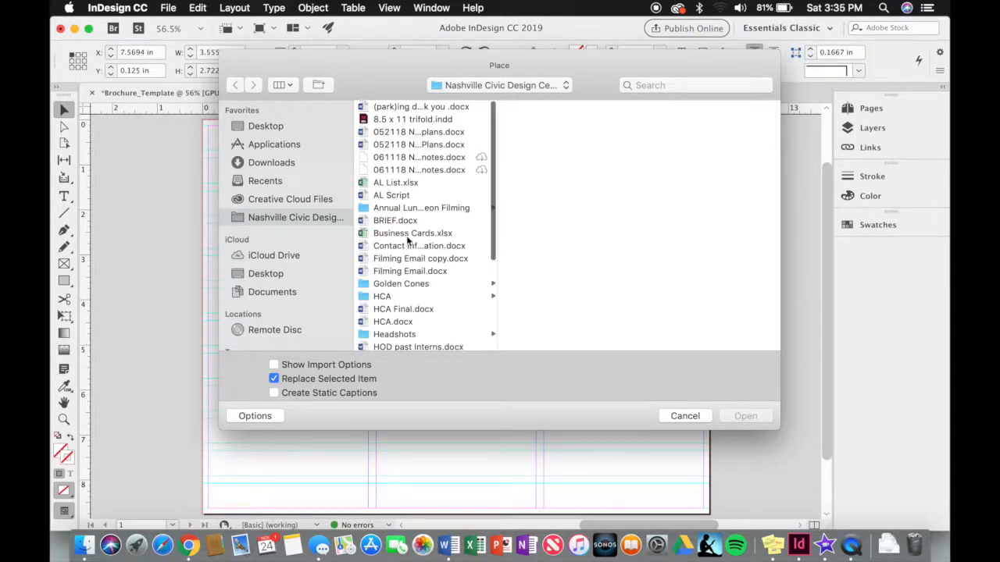
scroll(406, 239, "down", 2)
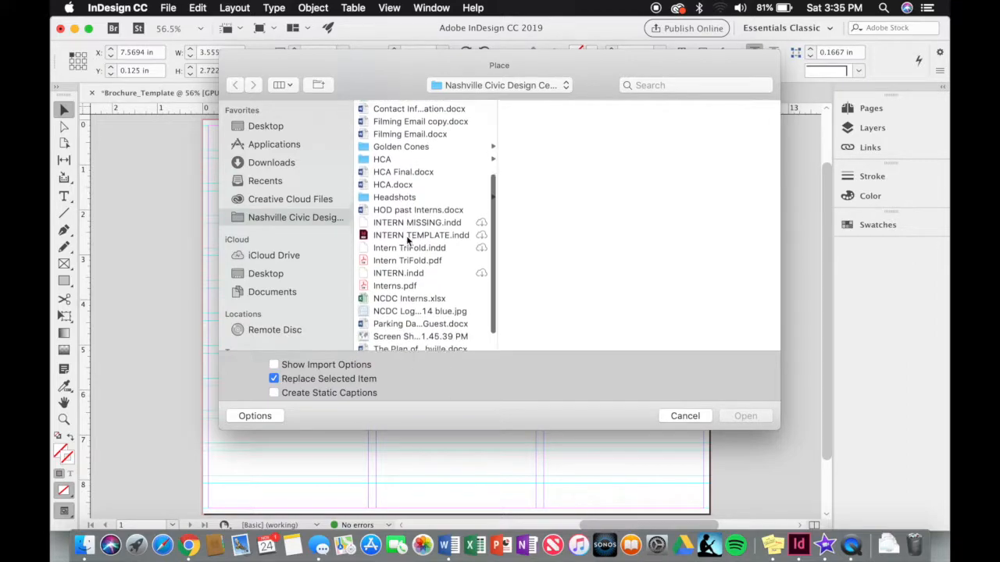
left_click(412, 299)
key("Return")
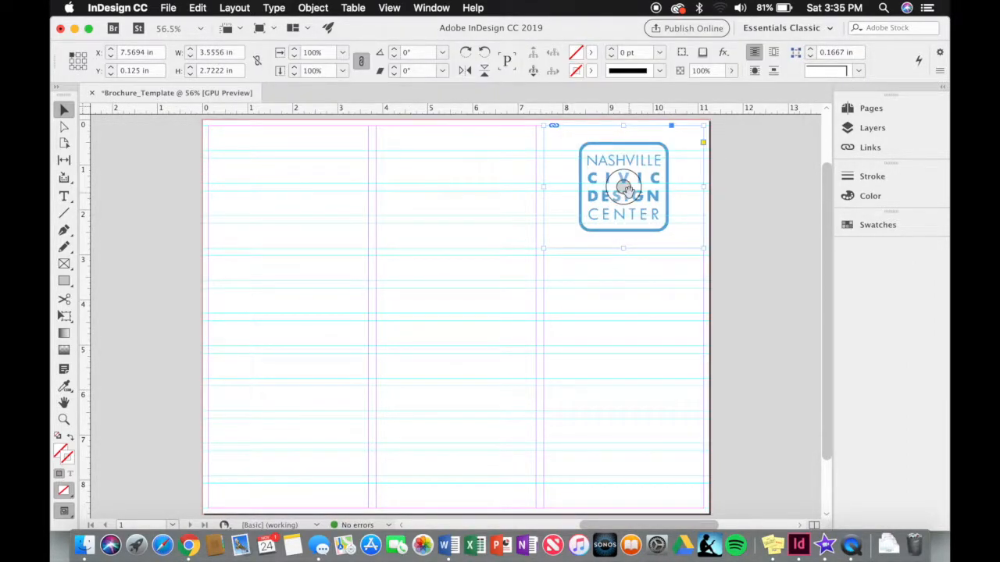
- Fit the NCDC logo proportionally inside its frame and deselect it
right_click(675, 214)
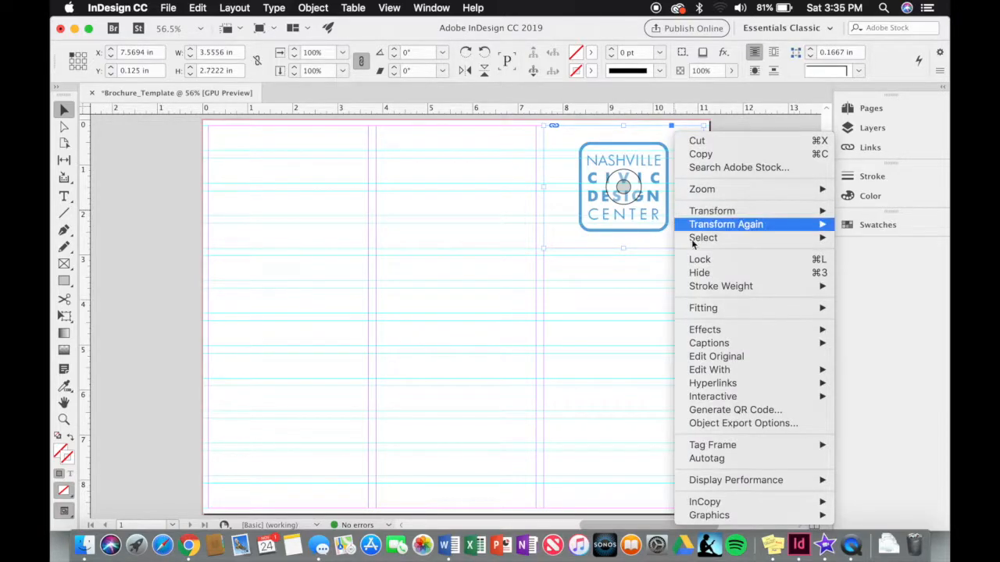
mouse_move(739, 312)
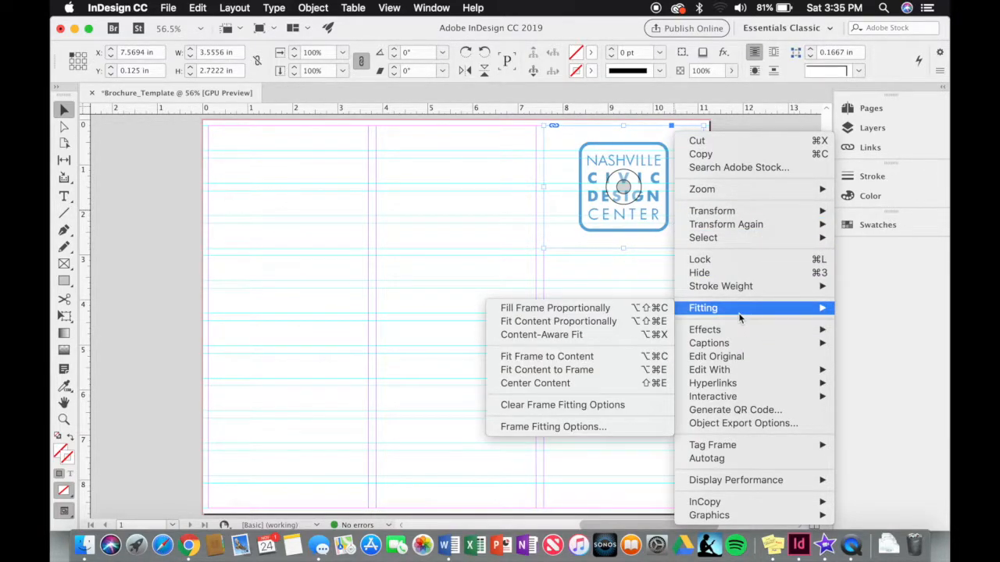
left_click(662, 311)
right_click(665, 223)
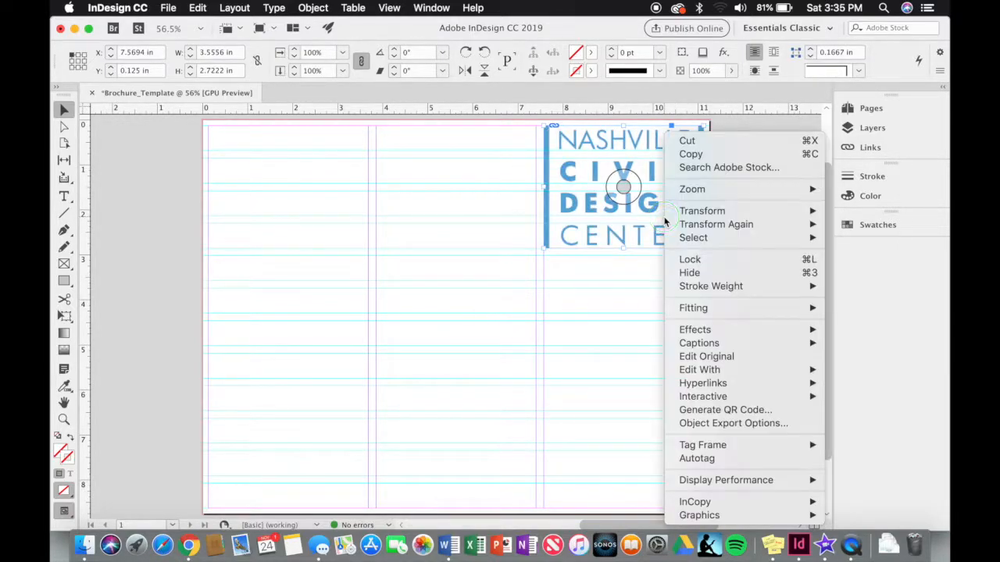
mouse_move(704, 309)
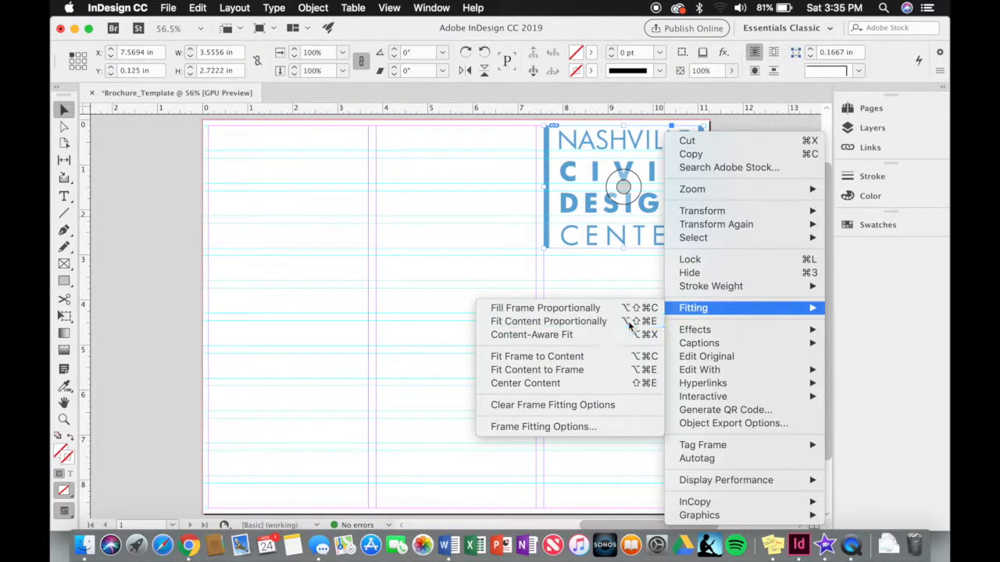
left_click(630, 322)
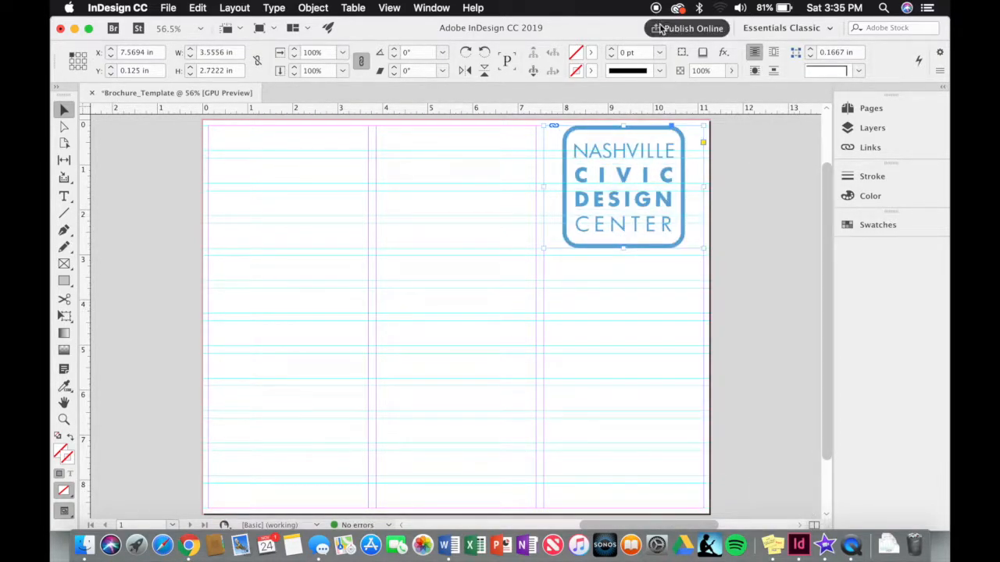
left_click(394, 313)
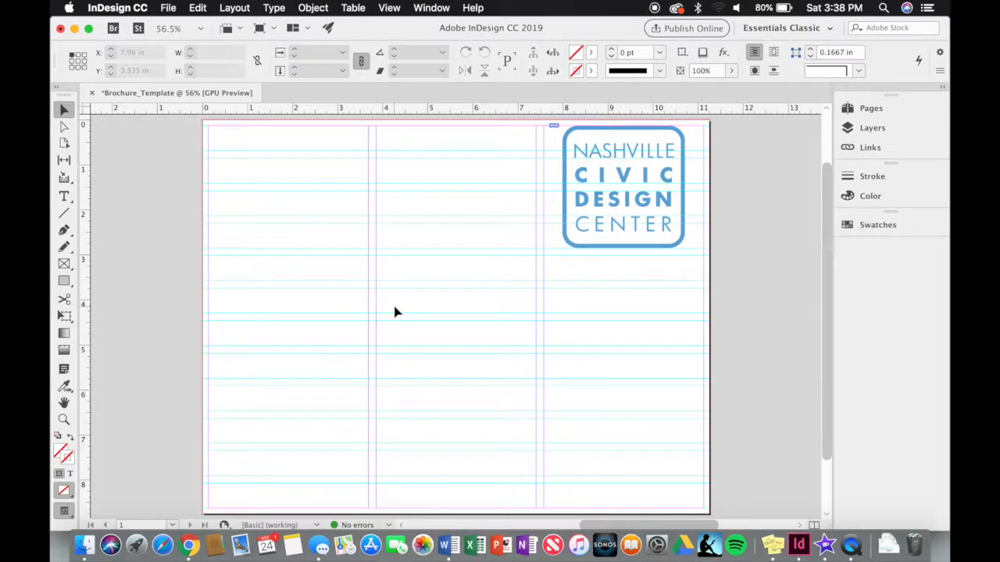
left_click(65, 197)
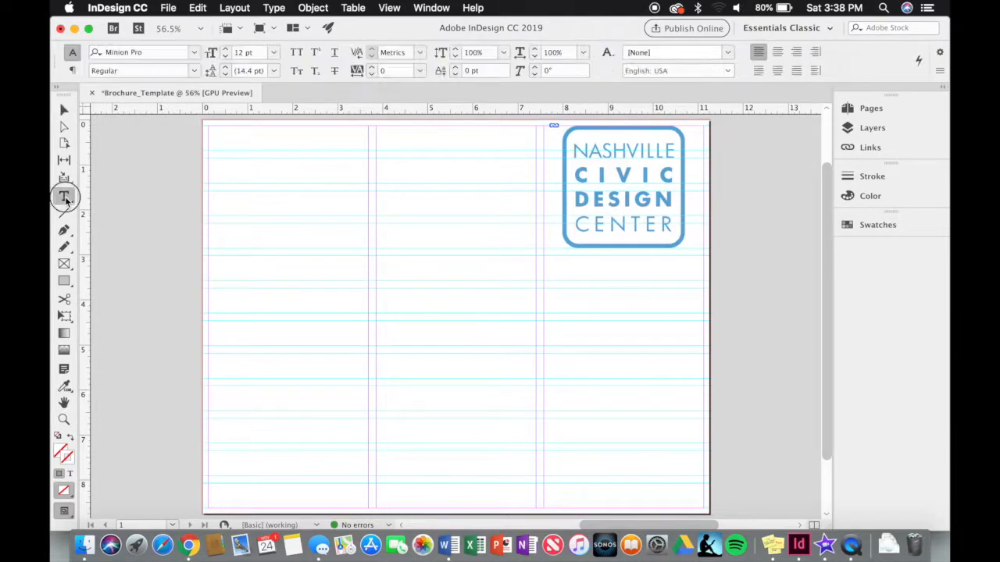
left_click_drag(65, 197, 93, 212)
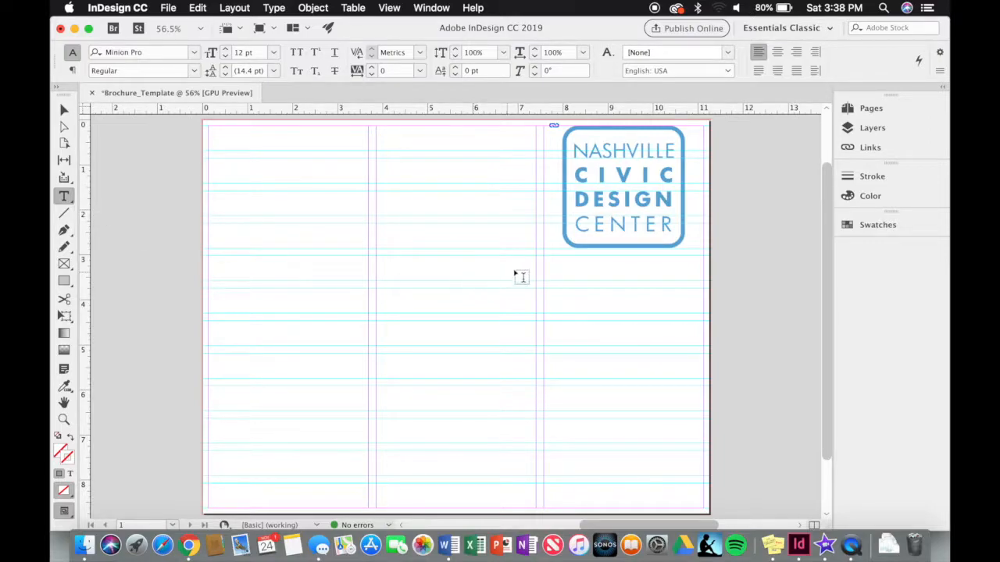
- Type the heading 'Meet Our NCDC Interns and Fellows' in a frame below the logo and enlarge it
left_click_drag(550, 262, 703, 280)
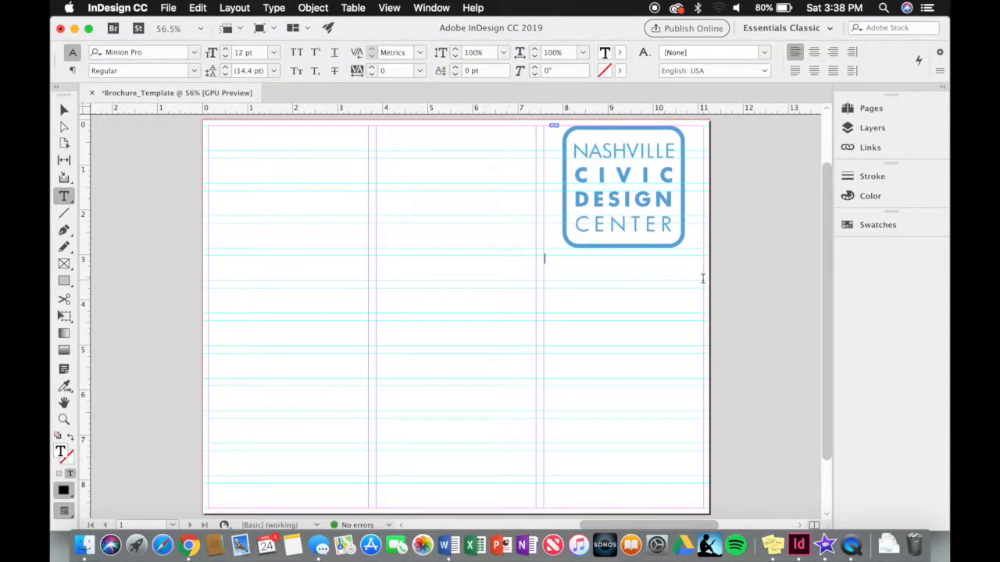
type("Meet Our NCDC Interns and Fellows")
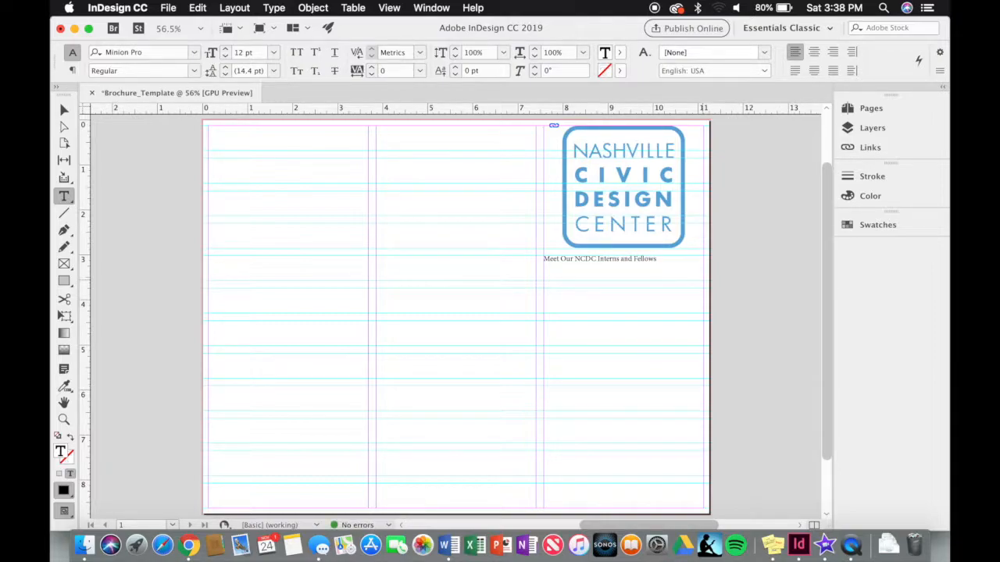
left_click_drag(674, 258, 545, 262)
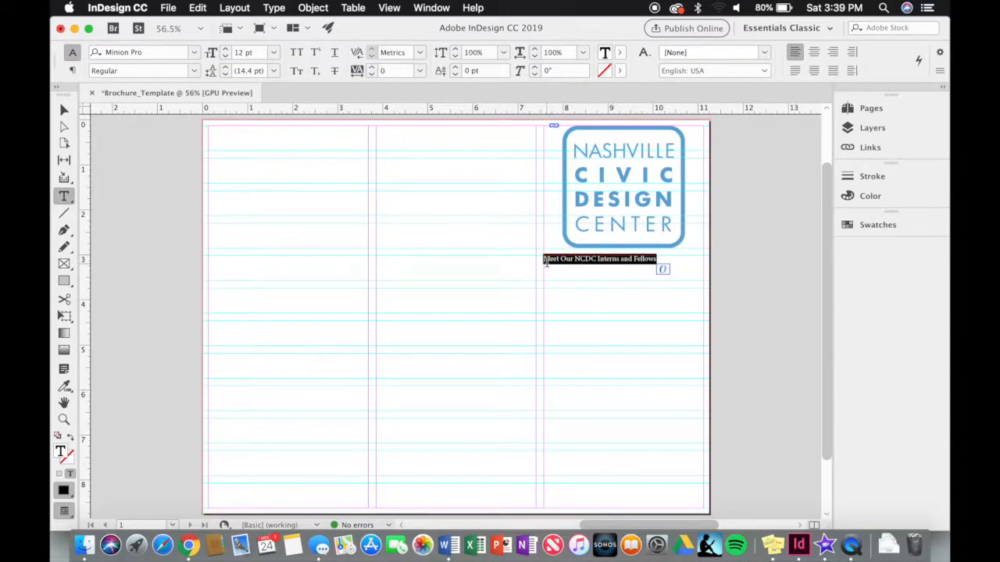
left_click(226, 49)
left_click(226, 49)
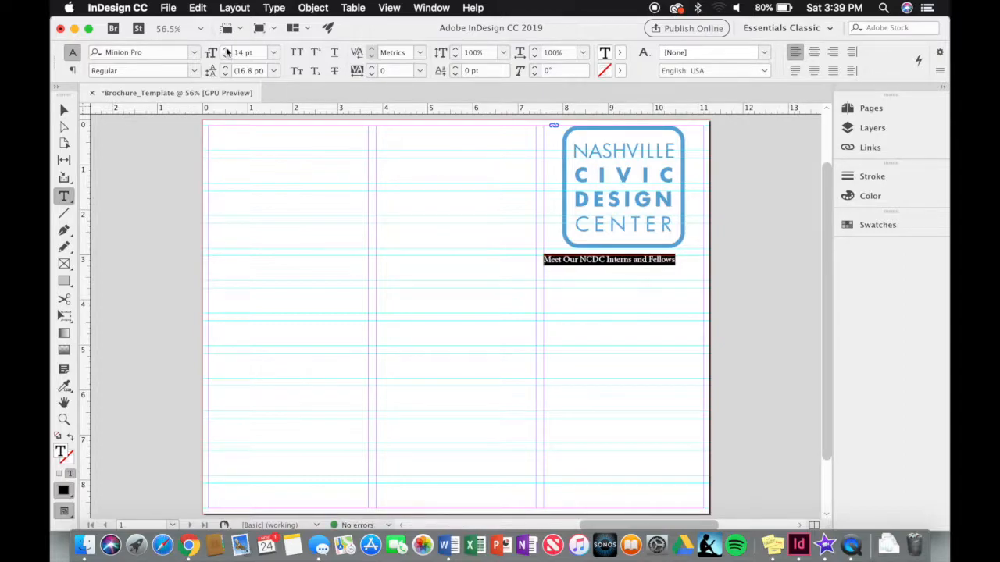
left_click(226, 49)
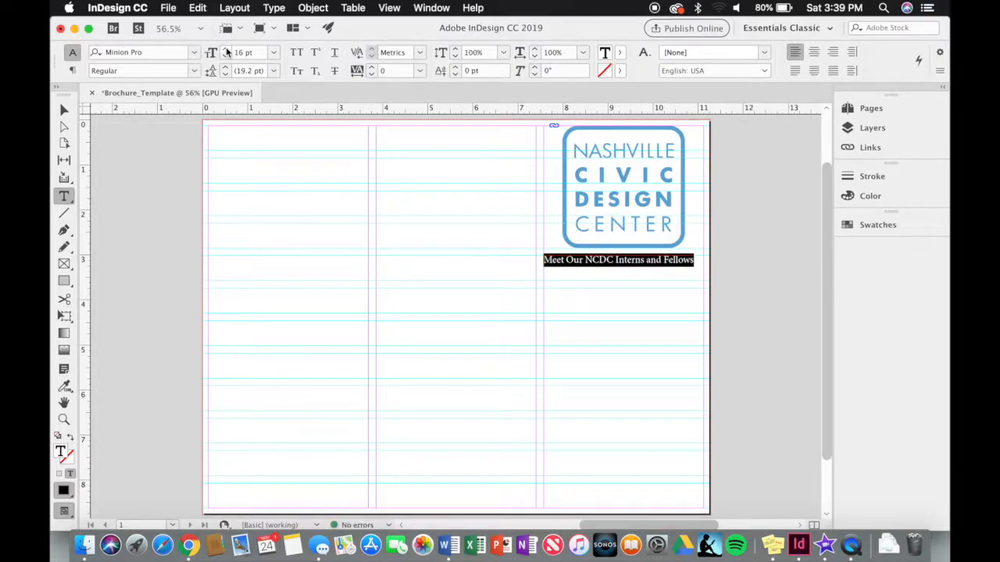
left_click(227, 49)
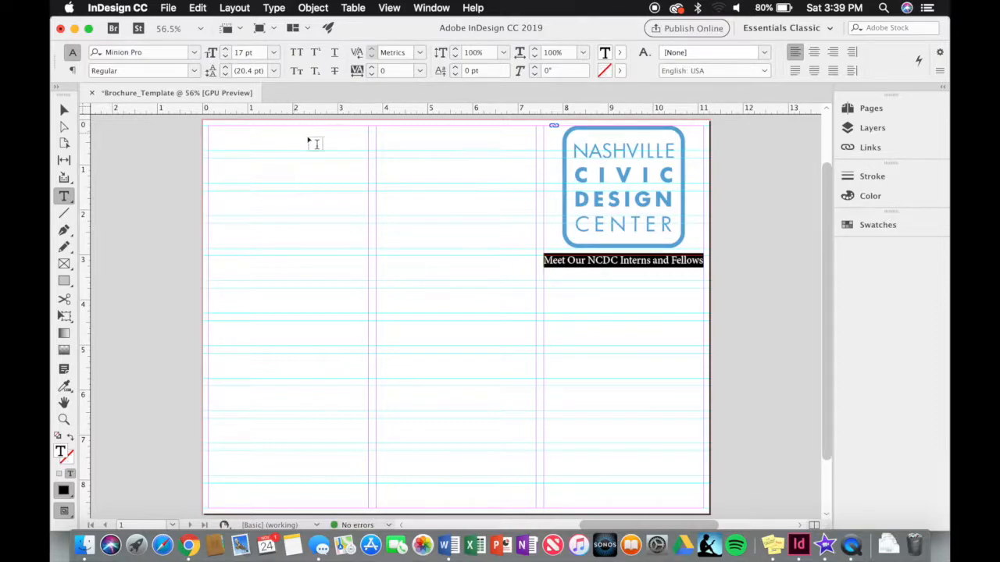
left_click(626, 337)
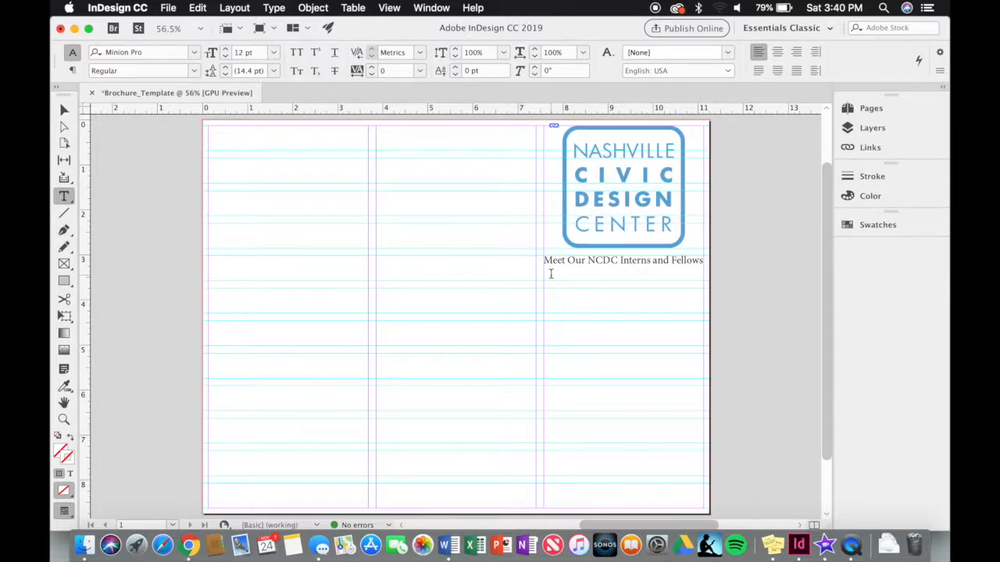
- Reselect the heading and set it centred at 17 pt Minion Pro
left_click(572, 262)
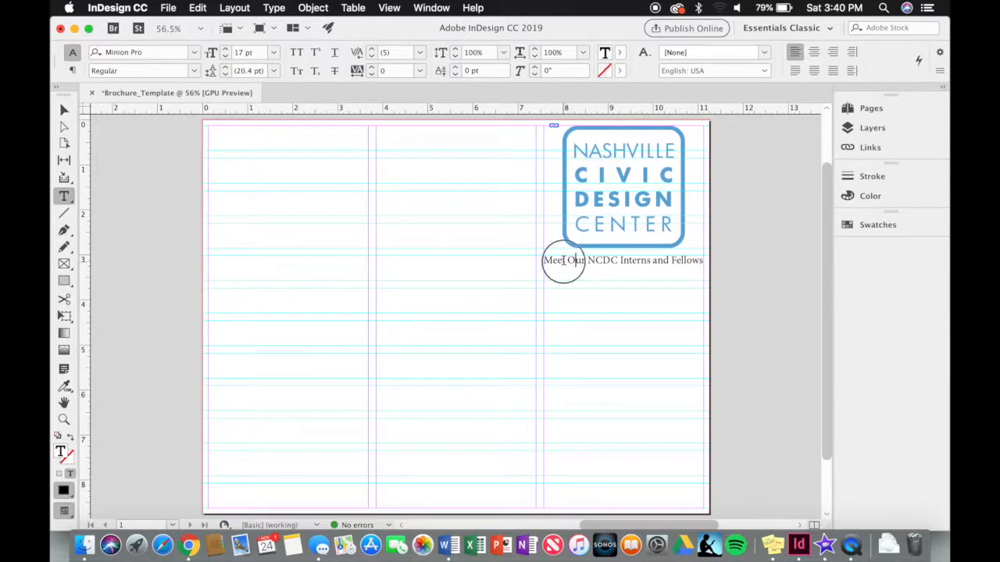
left_click(575, 261)
left_click_drag(546, 261, 706, 262)
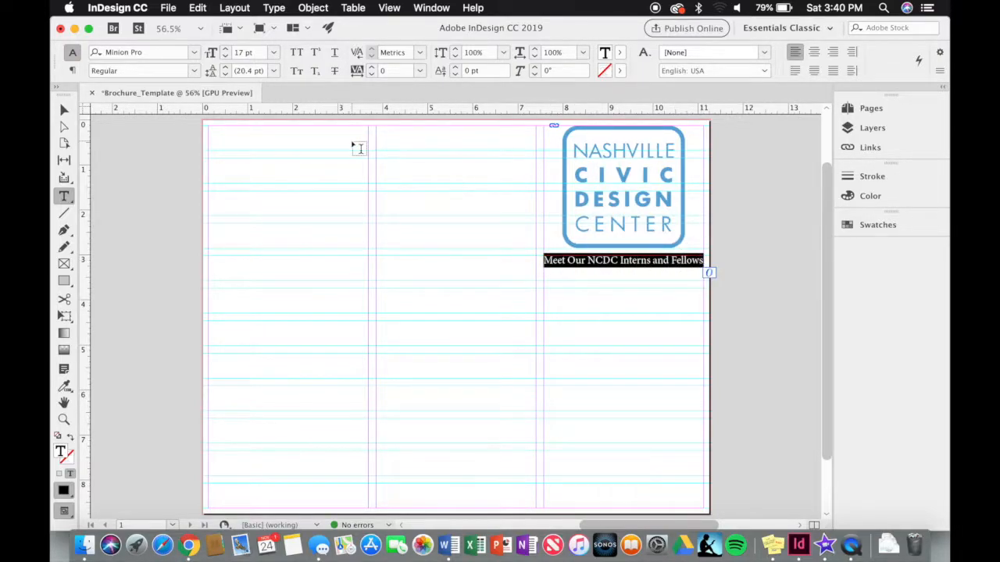
left_click(275, 57)
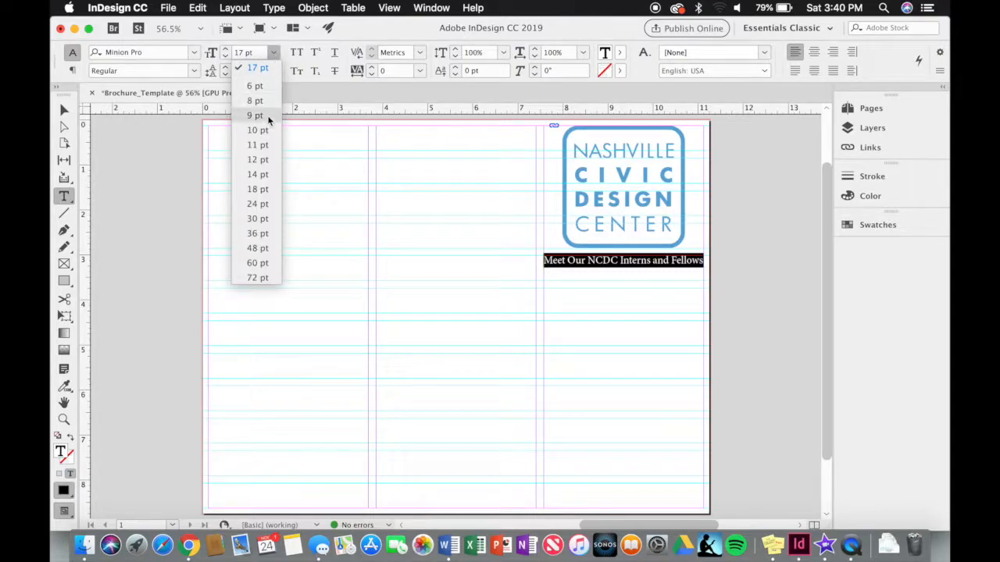
left_click(272, 162)
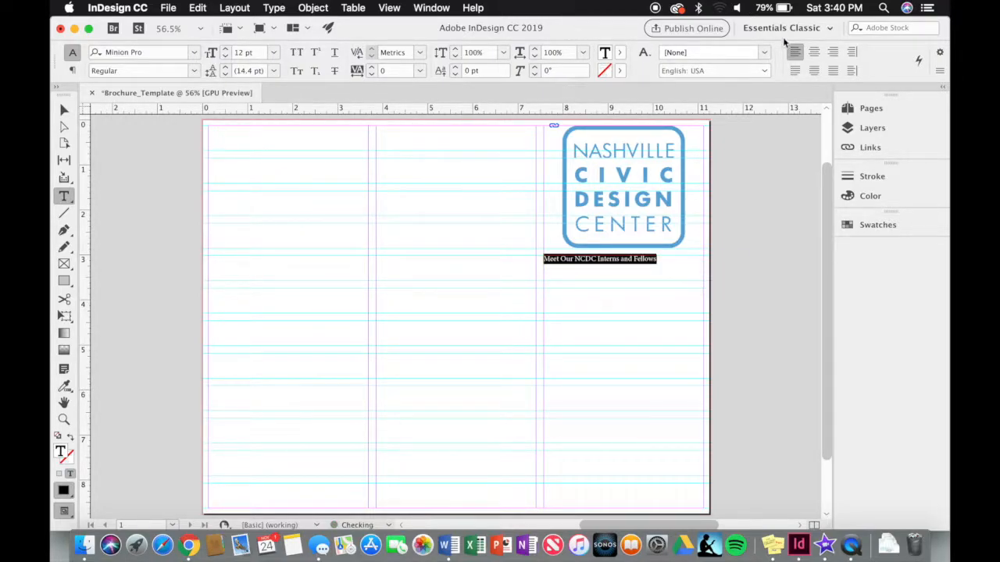
left_click(813, 52)
left_click(225, 49)
left_click(225, 48)
left_click(225, 49)
left_click(225, 48)
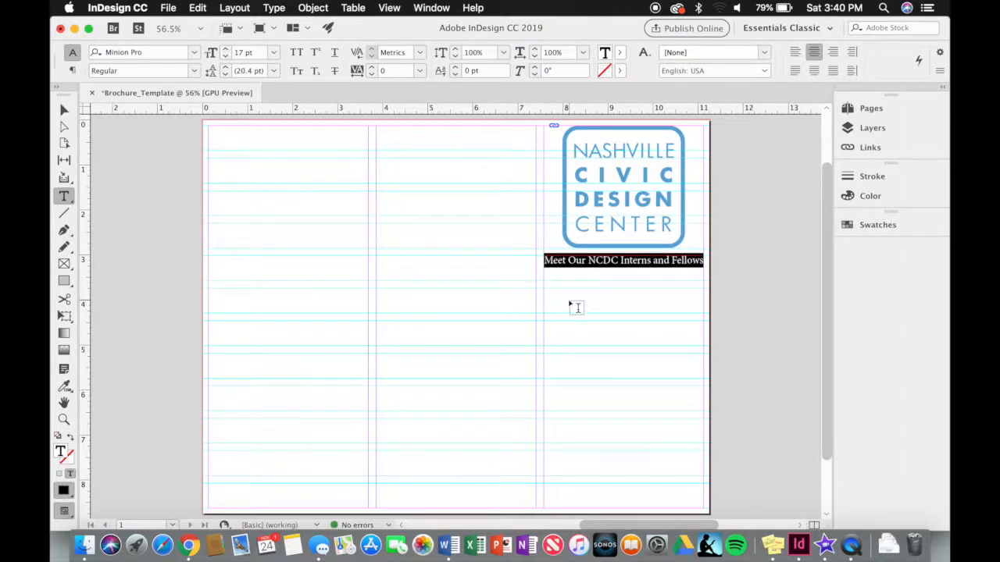
left_click(574, 308)
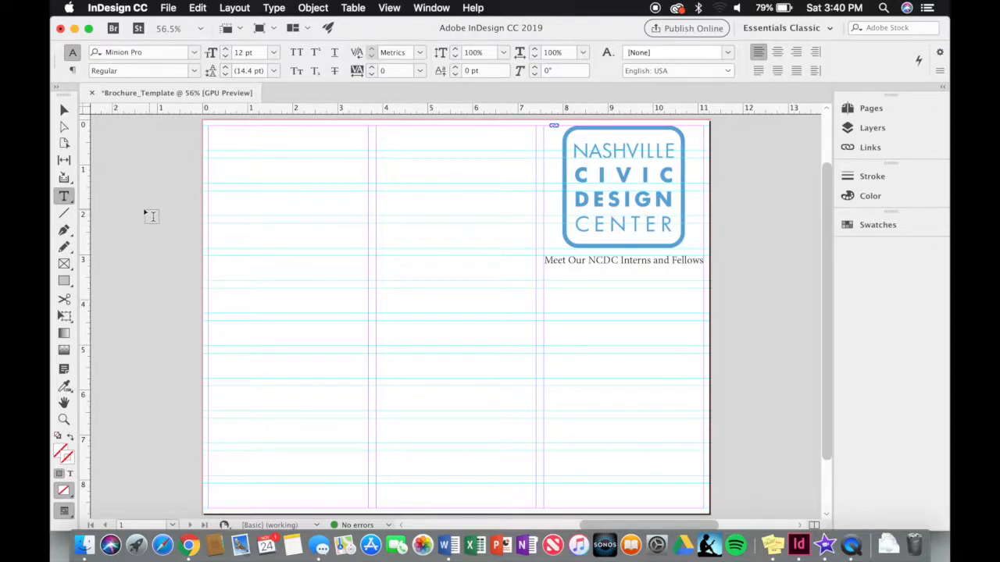
- Draw a 0.5556 × 0.5556 in circular graphics frame below the heading
left_click_drag(68, 270, 92, 294)
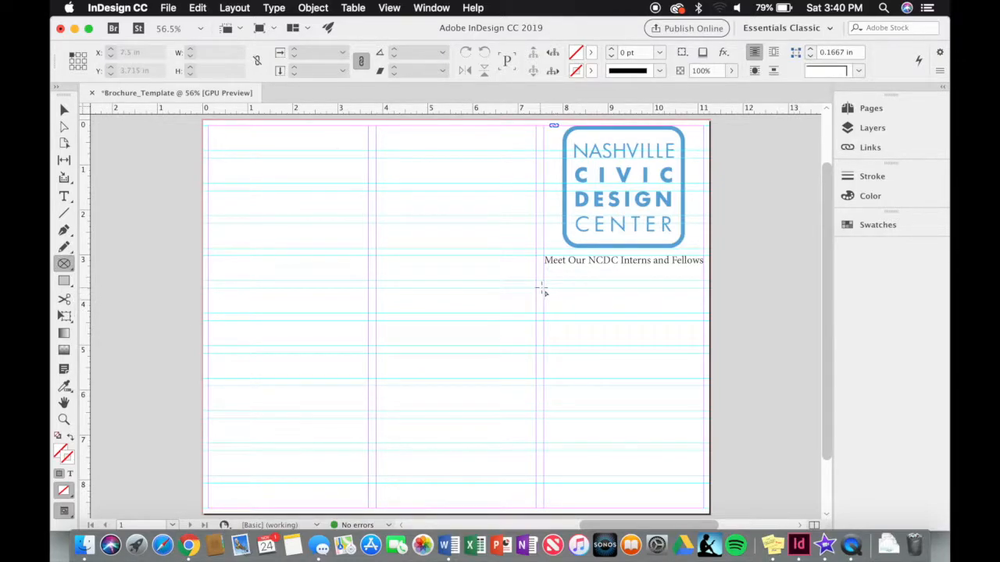
left_click_drag(547, 289, 592, 315)
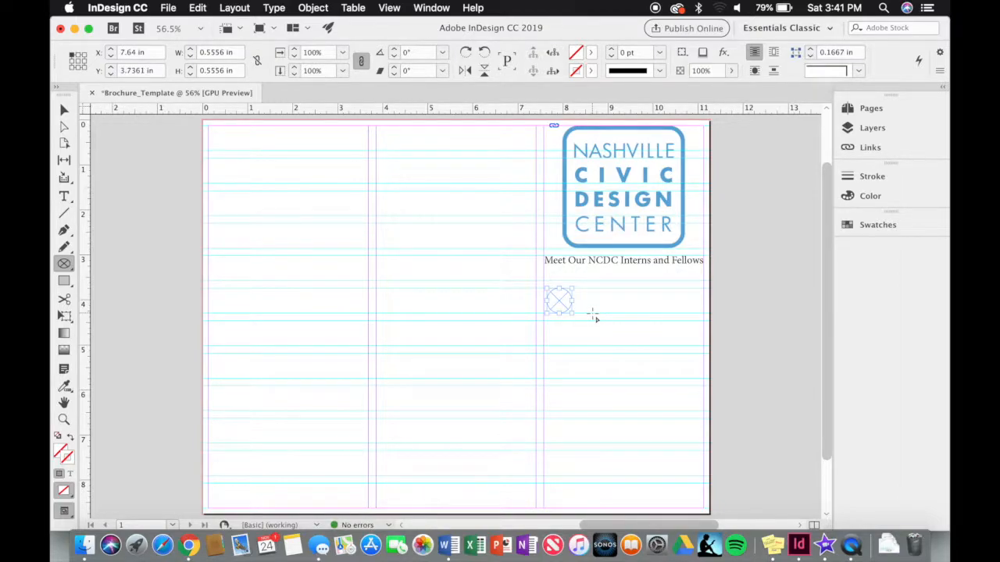
- Add a text frame beside the circle with the intern's name, then select the heading frame
left_click(64, 196)
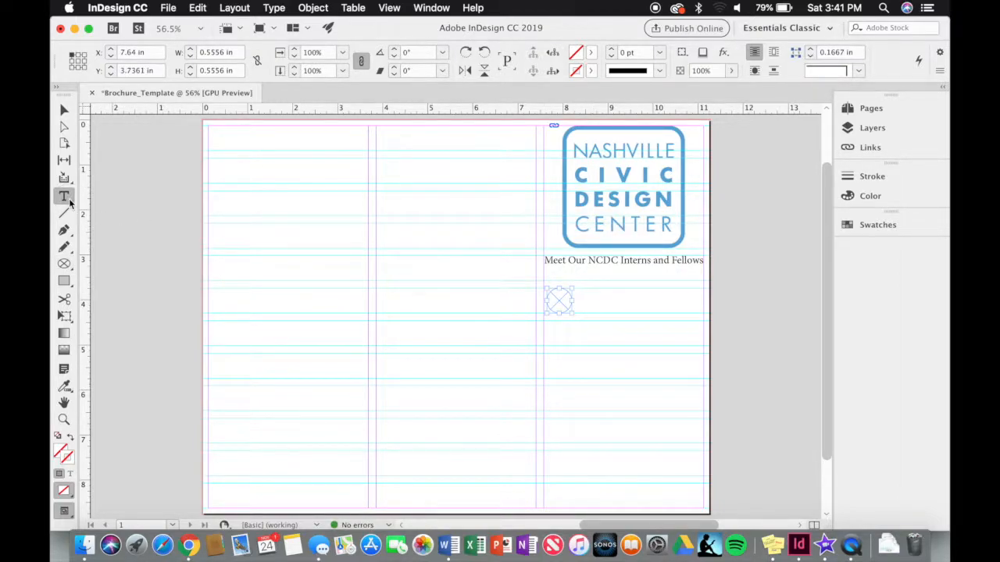
left_click_drag(580, 289, 693, 319)
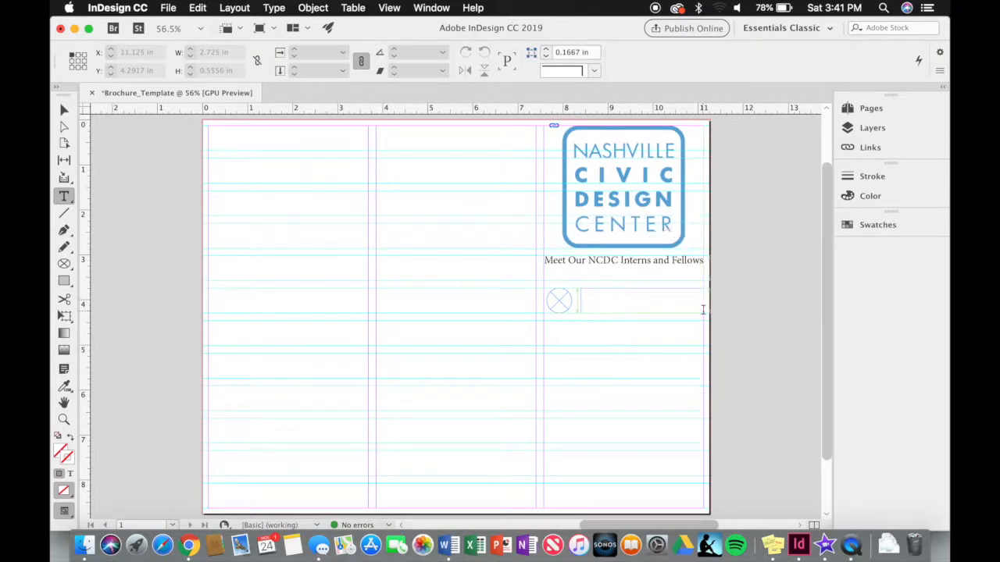
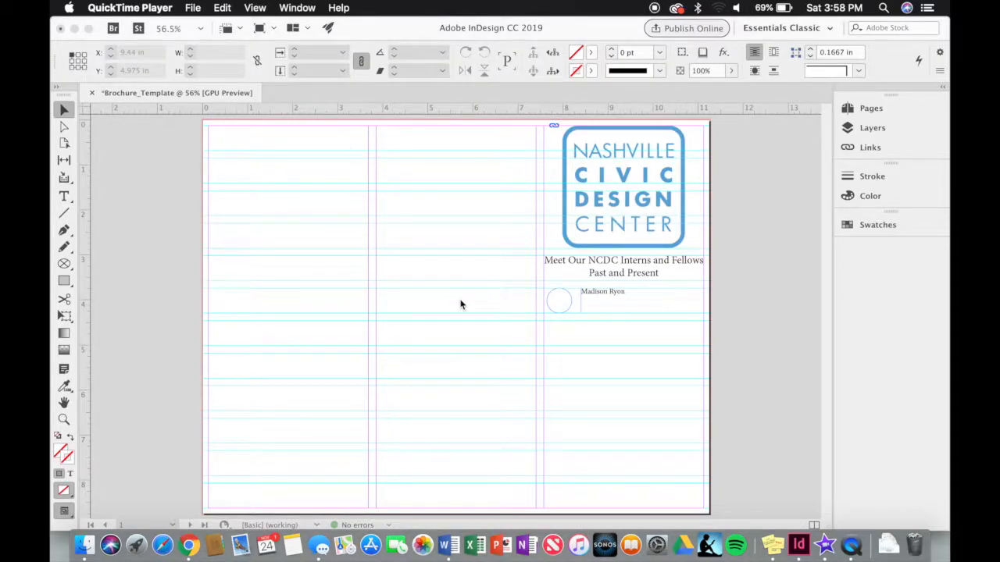
left_click(461, 304)
left_click(616, 275)
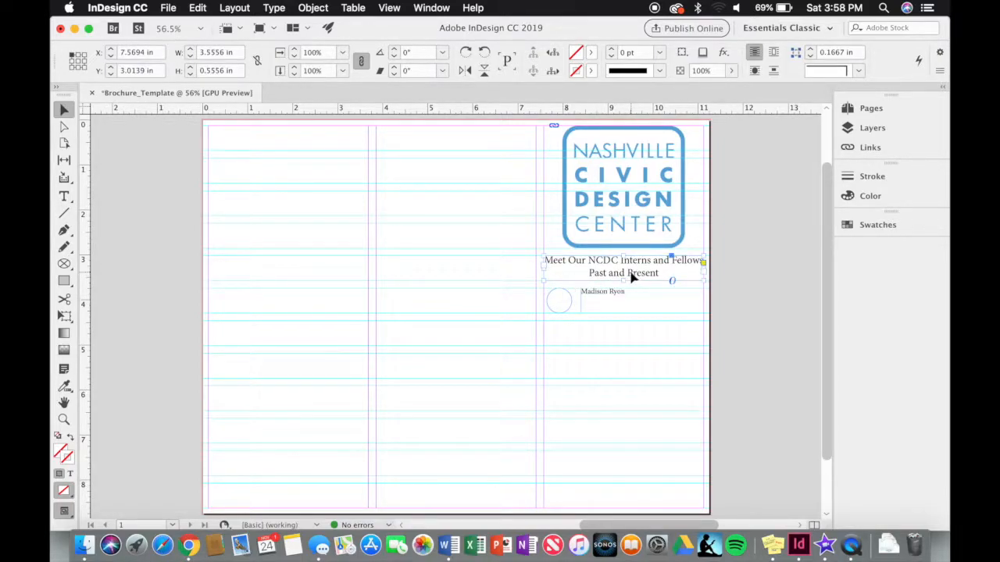
- Give the small circle frame beside the intern name a 2 pt stroke outline
left_click(625, 303)
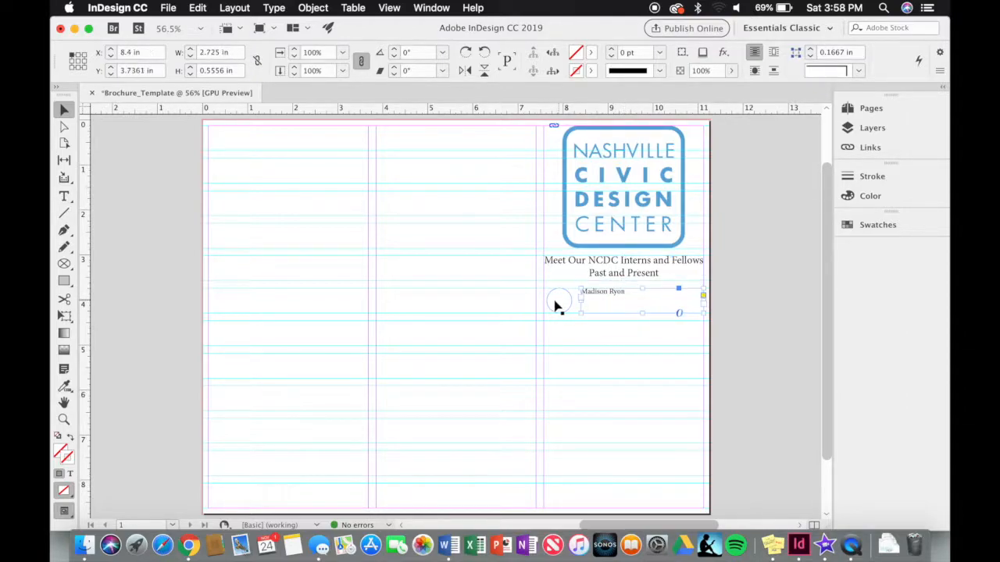
left_click(557, 307)
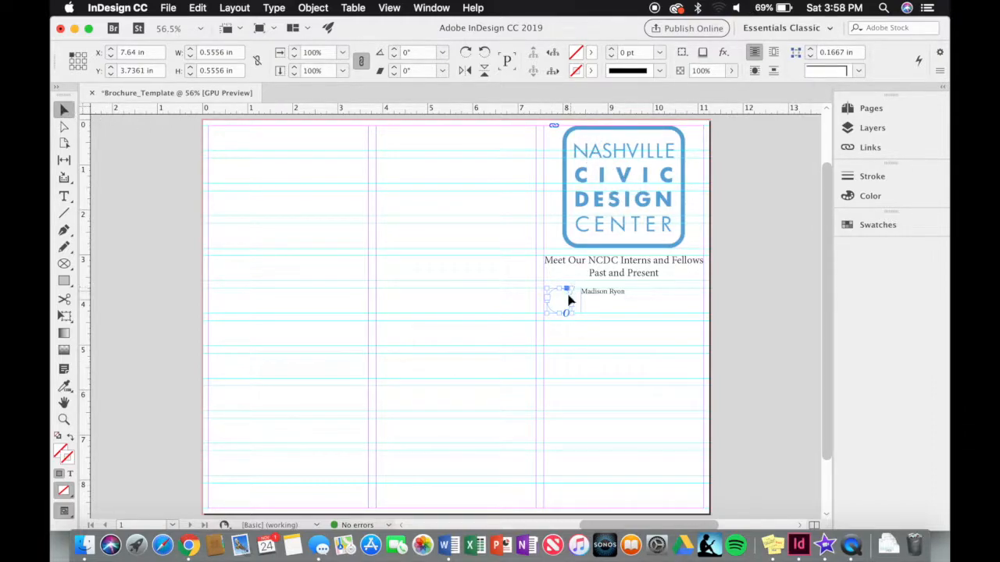
left_click(660, 53)
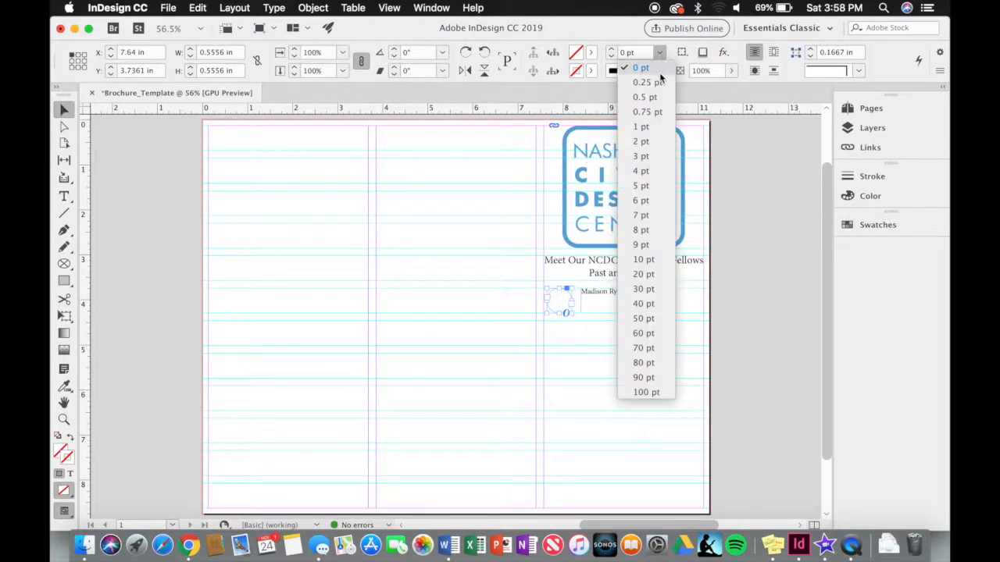
left_click(663, 144)
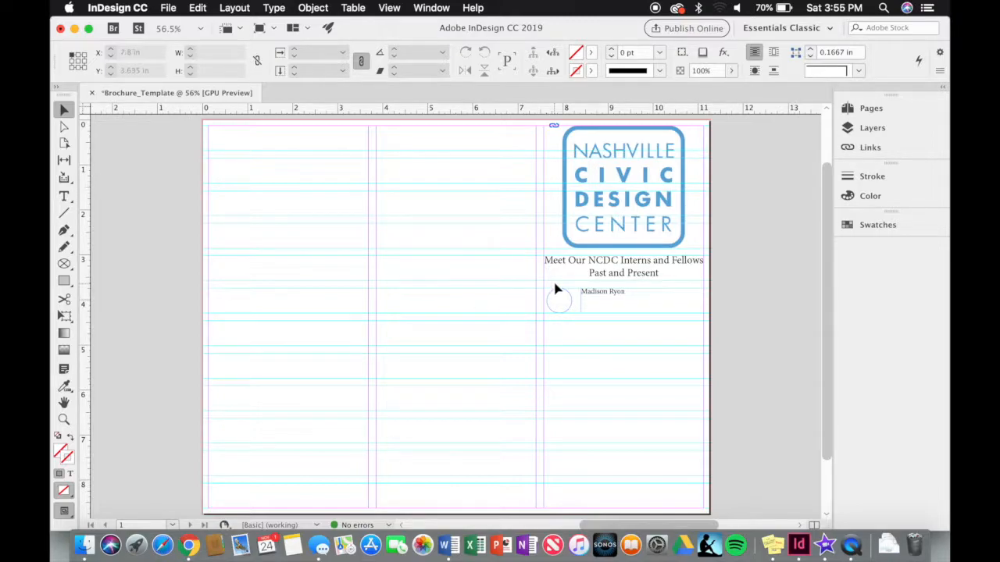
left_click(560, 306)
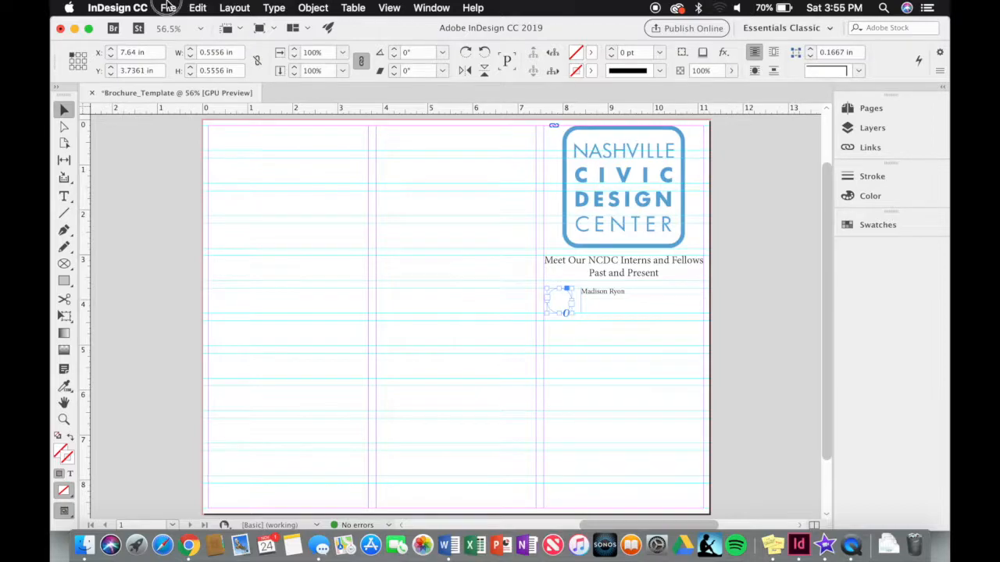
- Place a headshot jpg from the shared Headshots folder into the circle frame
left_click(168, 7)
left_click(187, 189)
left_click(290, 217)
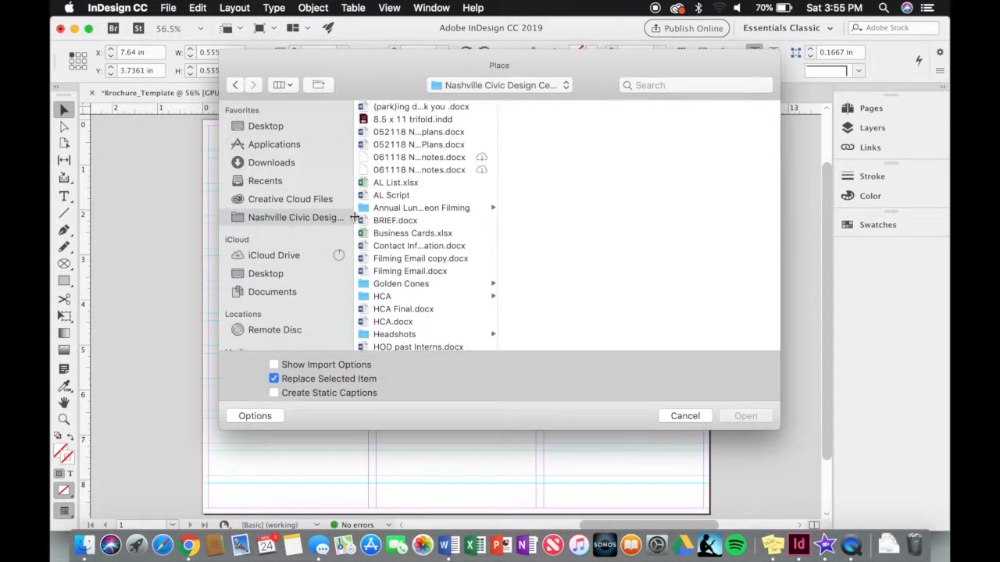
left_click(407, 334)
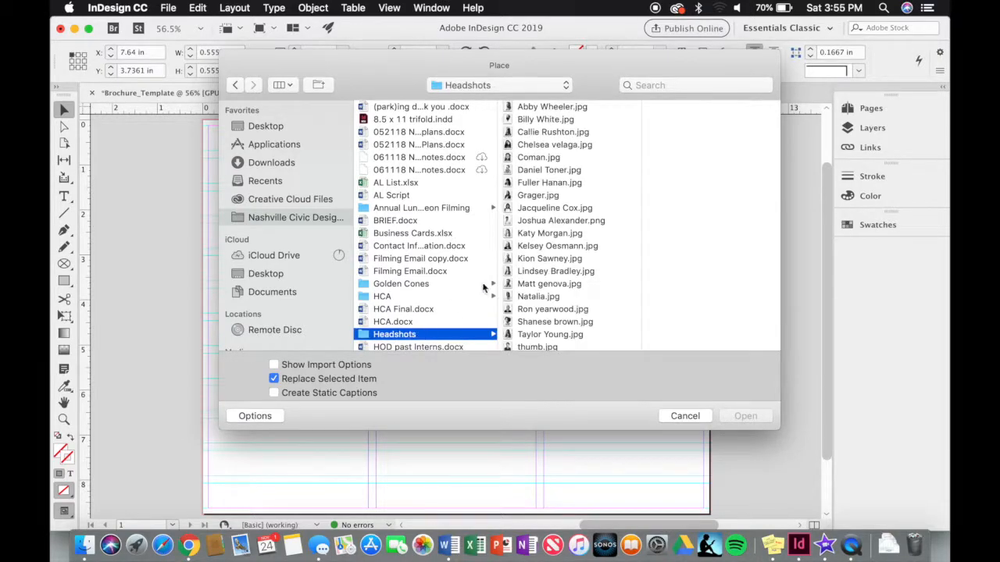
double_click(540, 106)
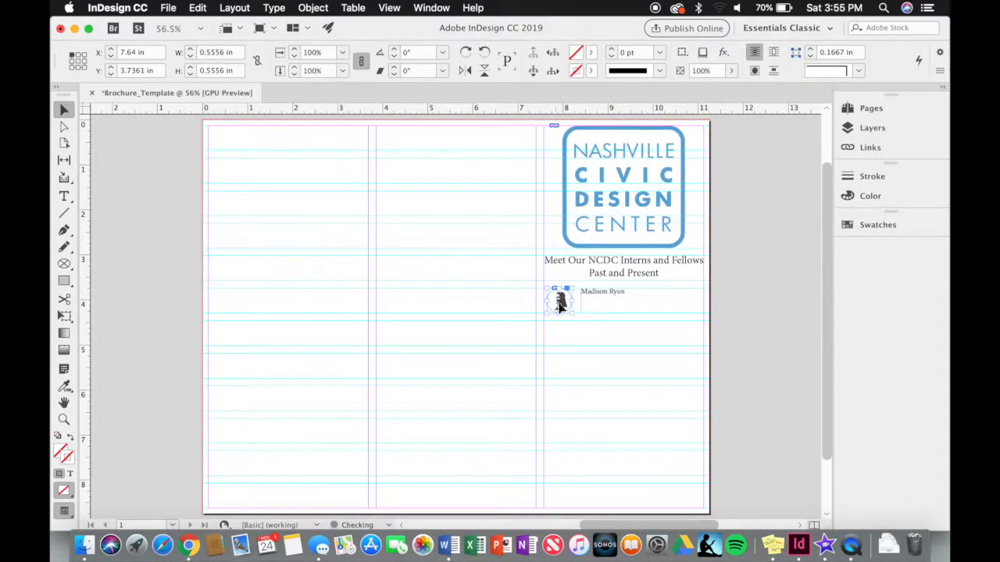
- Fit the headshot proportionally to the circle frame, then select it together with the name frame
right_click(566, 304)
mouse_move(602, 305)
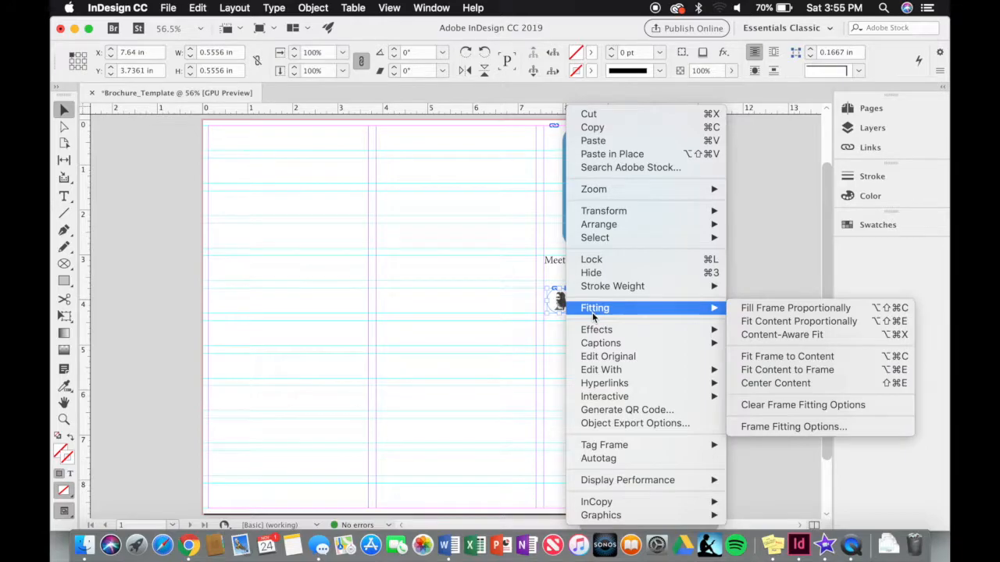
left_click(741, 308)
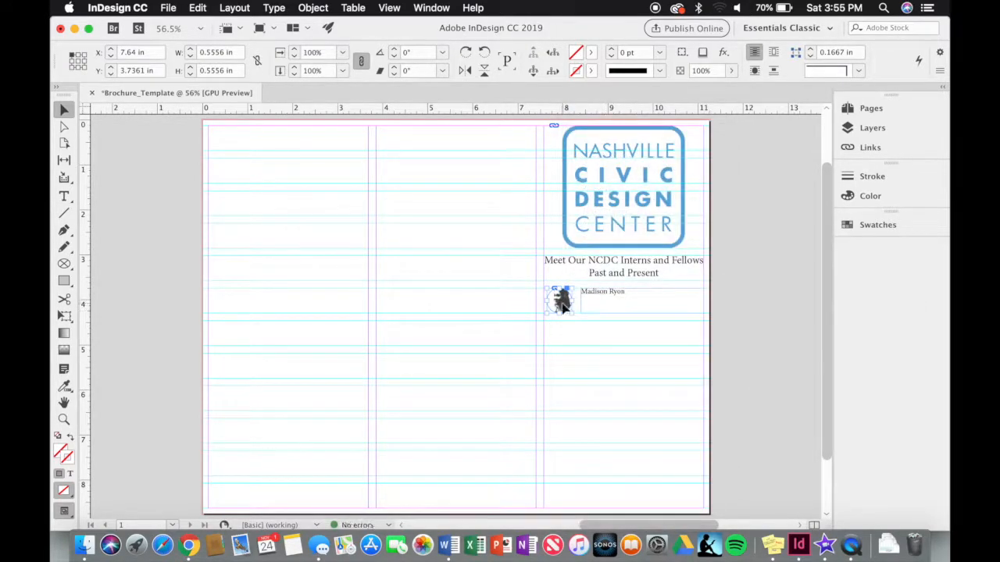
left_click(597, 302, "shift")
- Copy the headshot and name frames and paste the copy below the first row in the third column
left_click(168, 8)
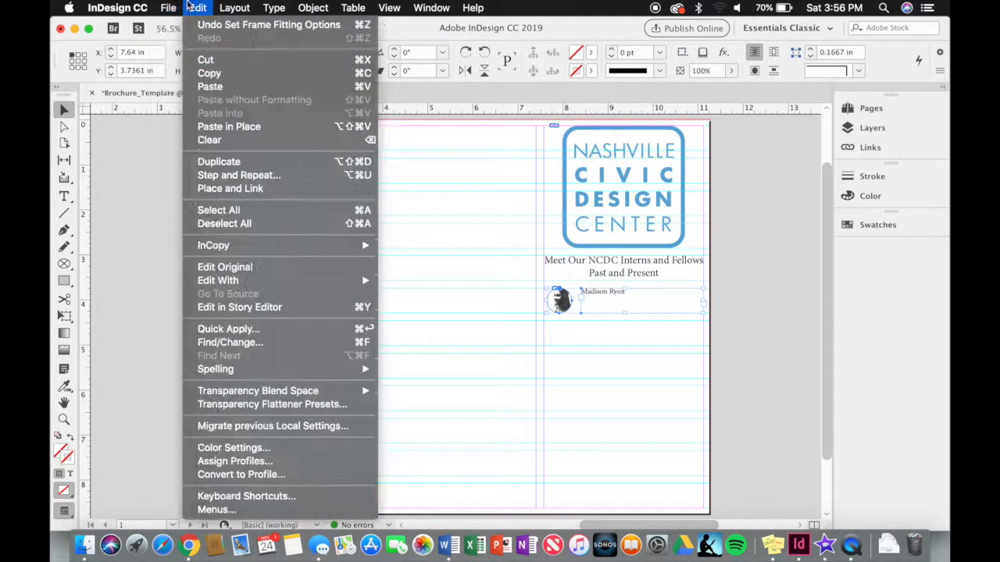
left_click(207, 73)
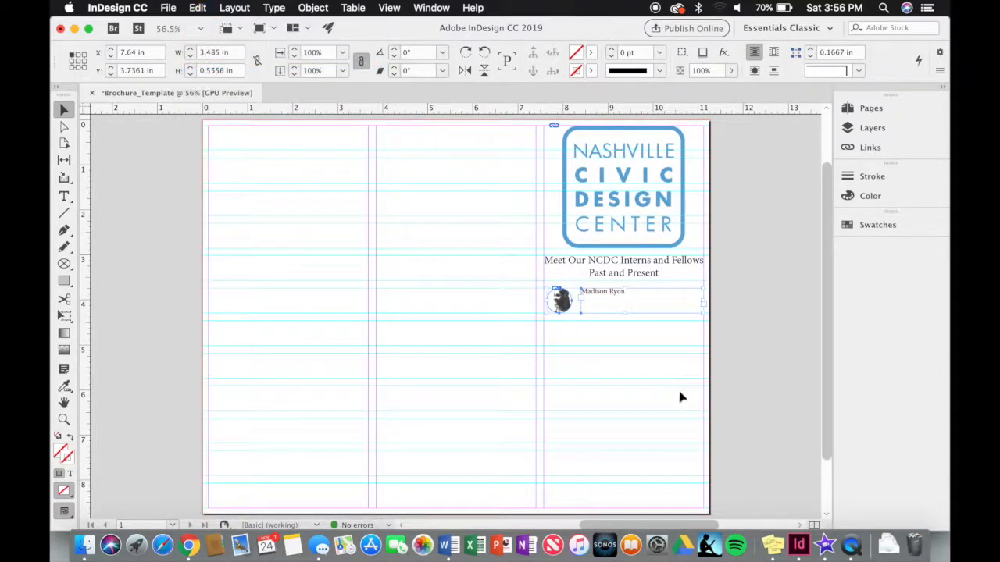
left_click(578, 342)
left_click(202, 7)
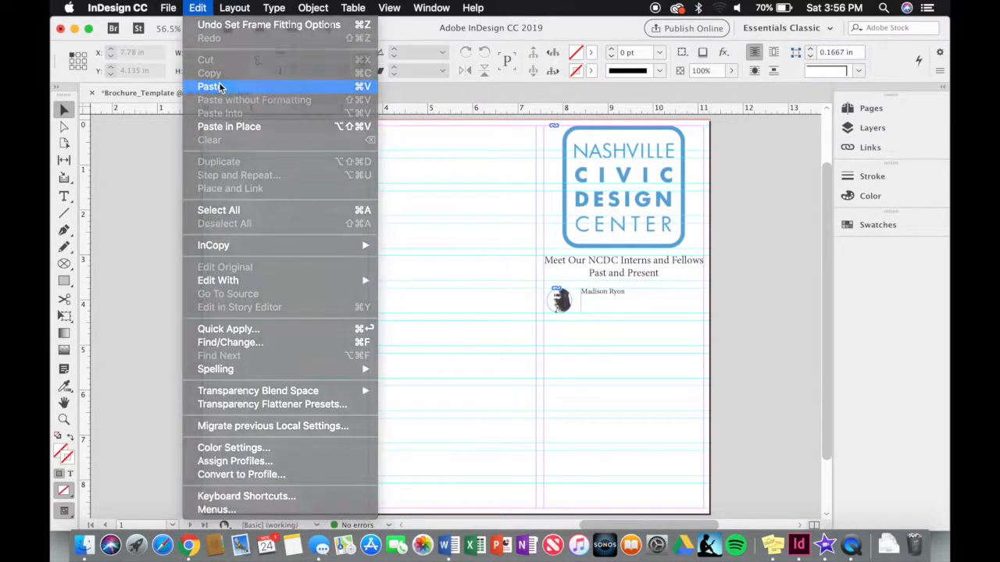
left_click(217, 85)
left_click_drag(491, 334, 661, 352)
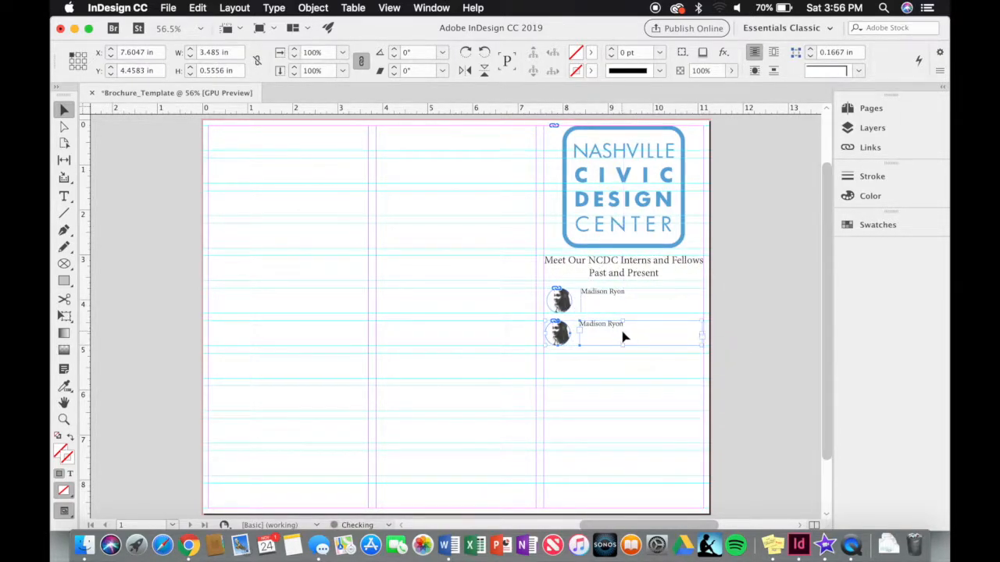
- Replace the copied name text with a different intern's full name
double_click(623, 336)
triple_click(580, 326)
key("BackSpace")
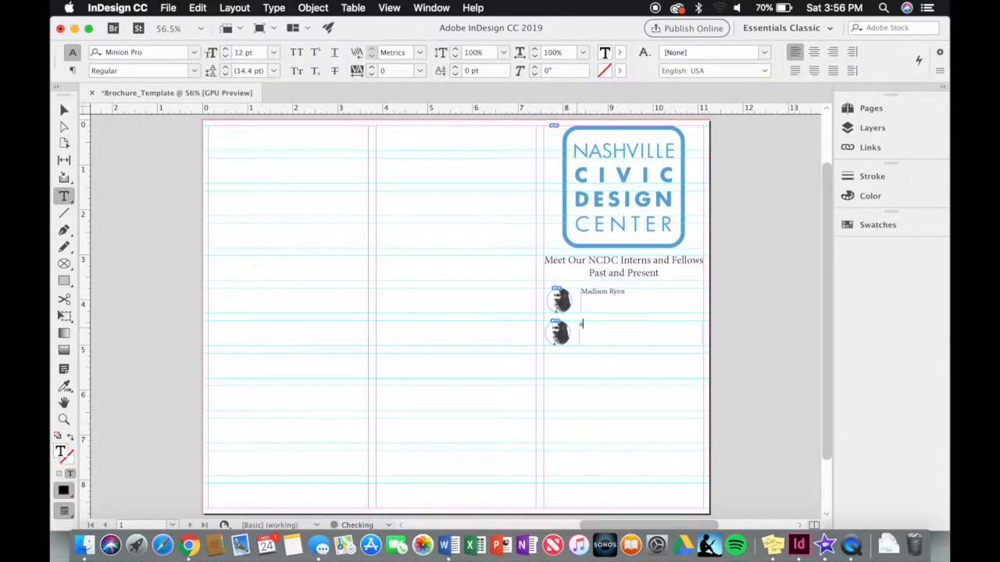
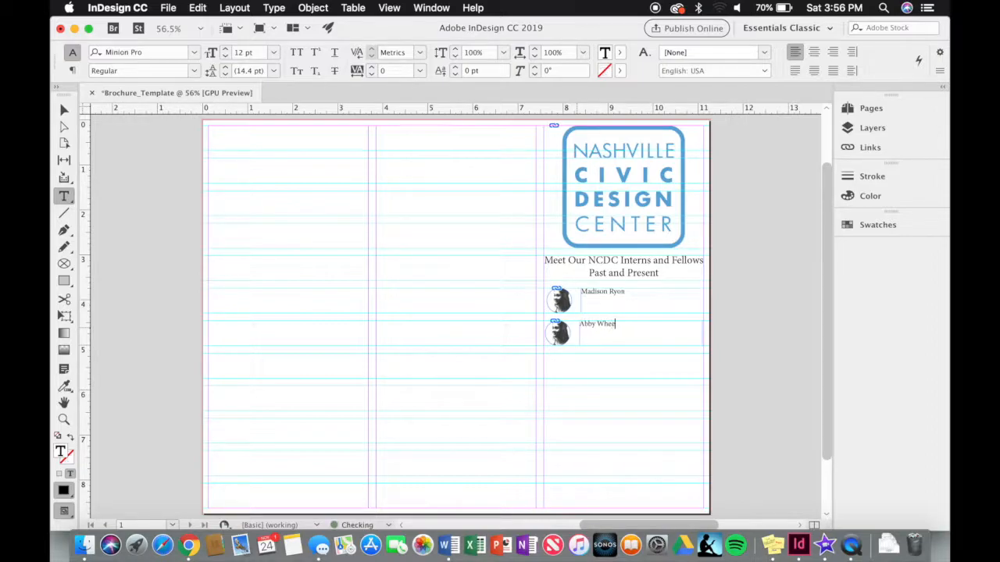